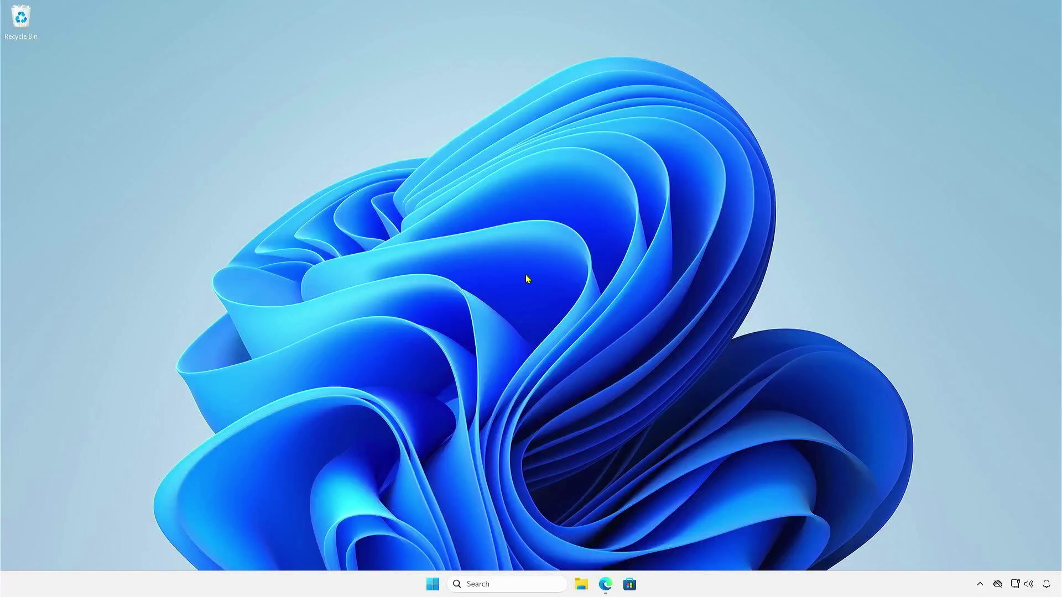
# Search Windows for msinfo32 and launch System Information from the results
pyautogui.click(529, 581)
pyautogui.write('msinfo32')
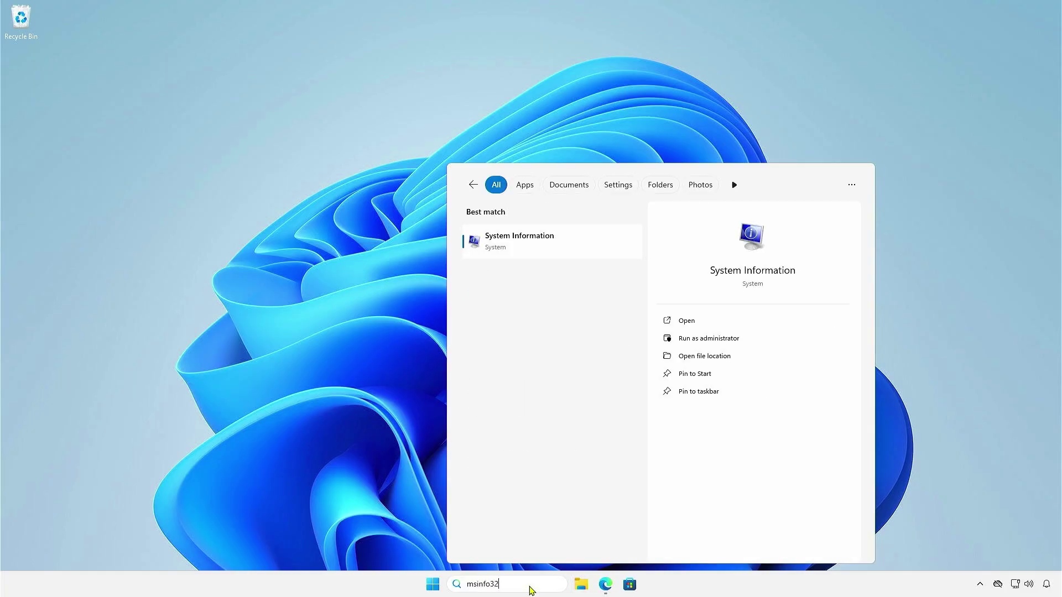
pyautogui.click(544, 243)
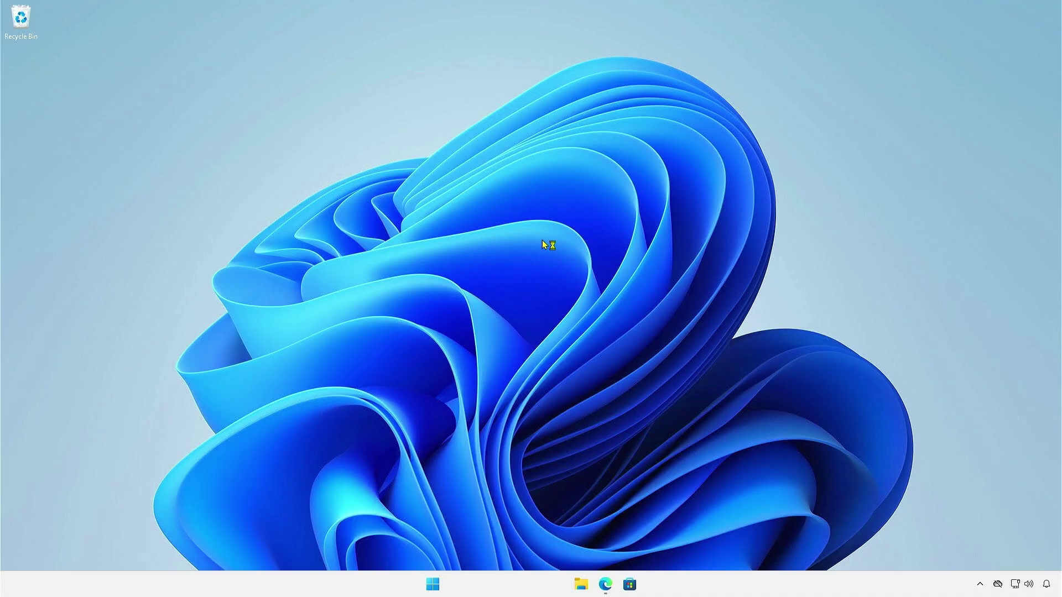
# Read the BaseBoard manufacturer, BIOSTAR B450MX-S model, and the 9/19/2023 BIOS version/date
pyautogui.click(544, 244)
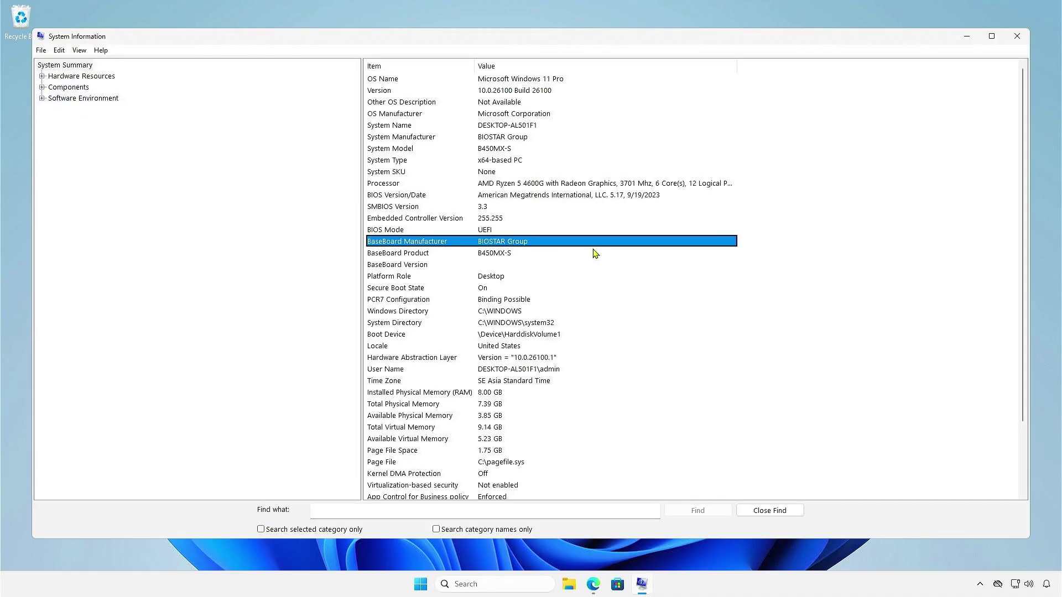
pyautogui.click(594, 253)
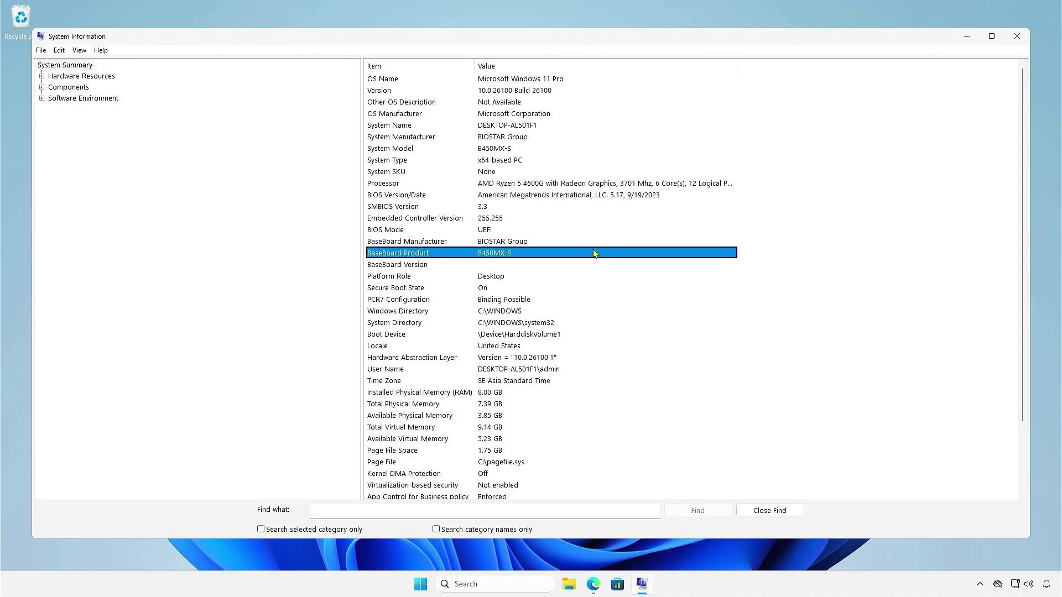
pyautogui.click(672, 196)
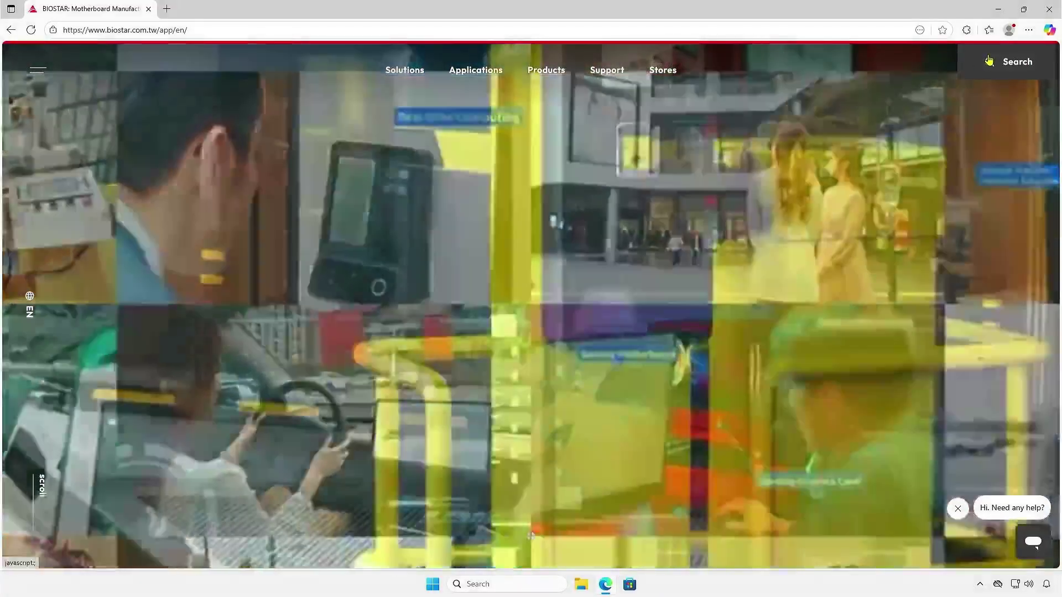
# Search the BIOSTAR site for B450MX-S and scroll through the 6.1 and 6.0 results
pyautogui.click(990, 61)
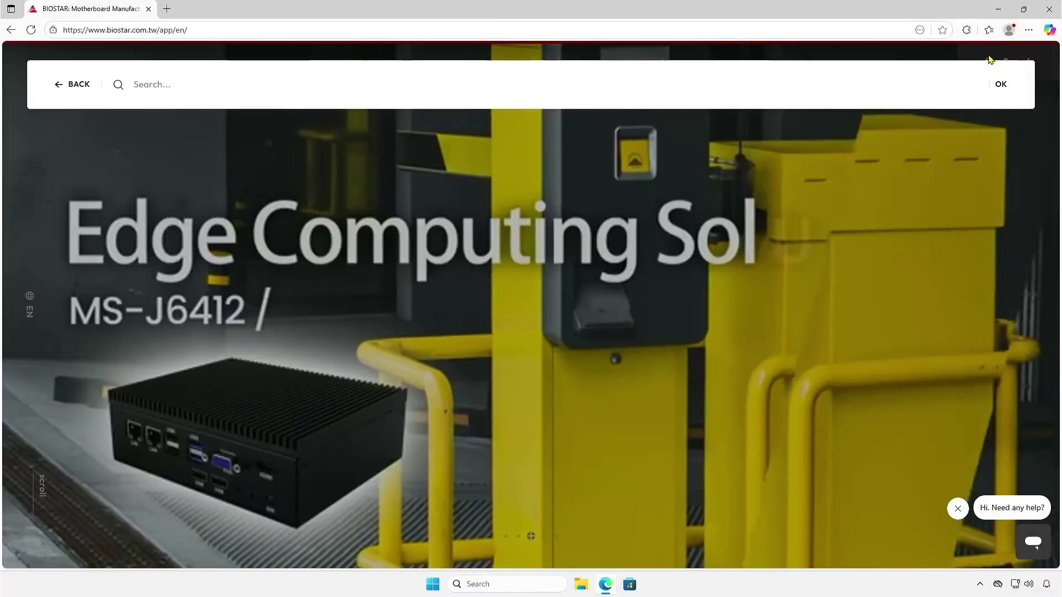
pyautogui.click(637, 84)
pyautogui.write('B450')
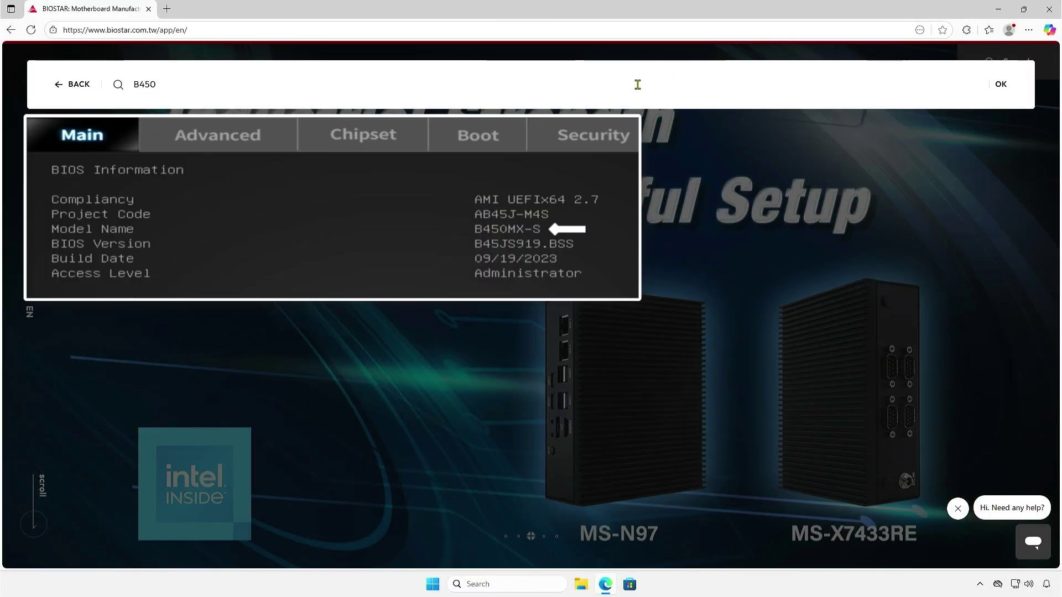
pyautogui.write('MX-S')
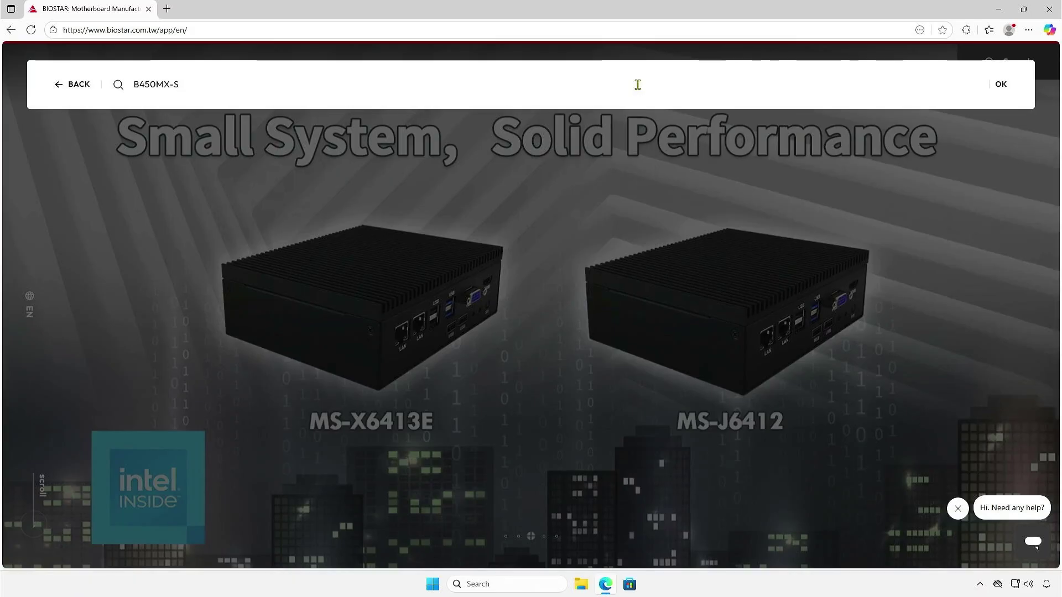
pyautogui.press('Return')
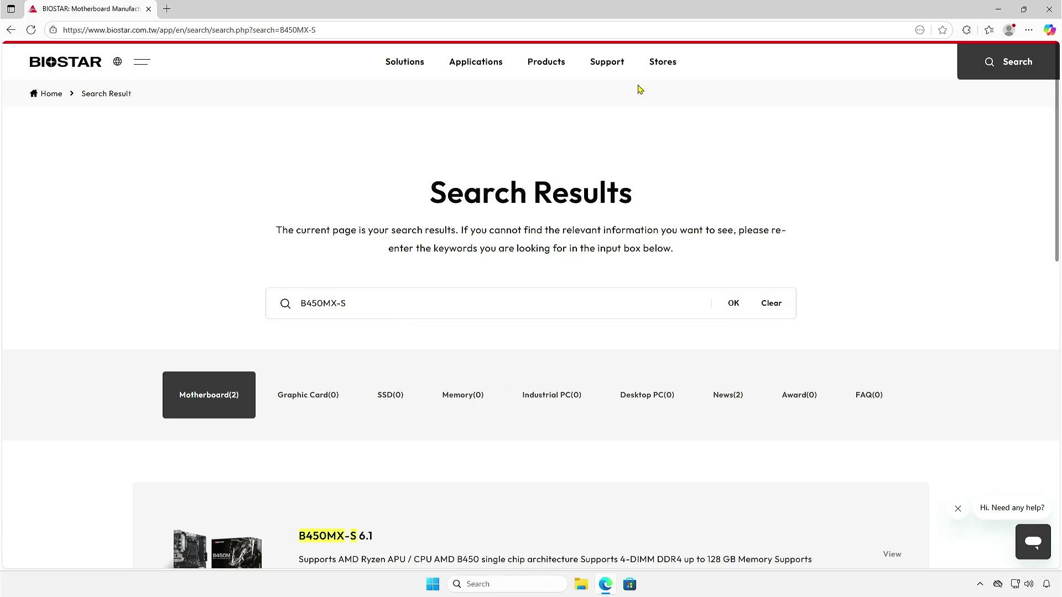
pyautogui.scroll(-4, 978, 262)
pyautogui.scroll(-1, 978, 262)
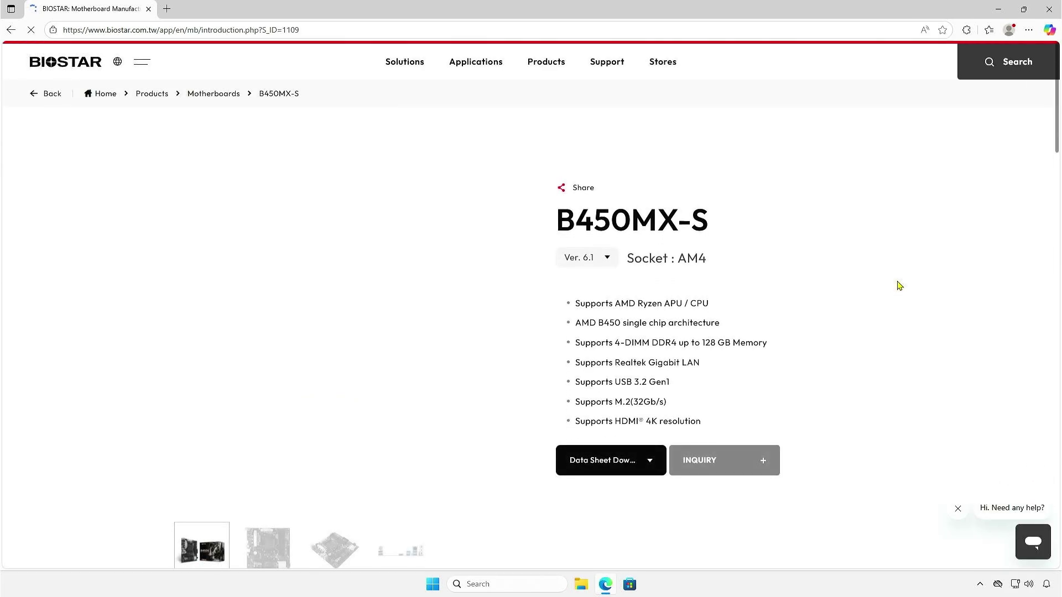
# Download the newest BIOS, B45JS819.BSS dated 2024-08-19, from the board's Download tab
pyautogui.scroll(-4, 900, 285)
pyautogui.scroll(-3, 900, 286)
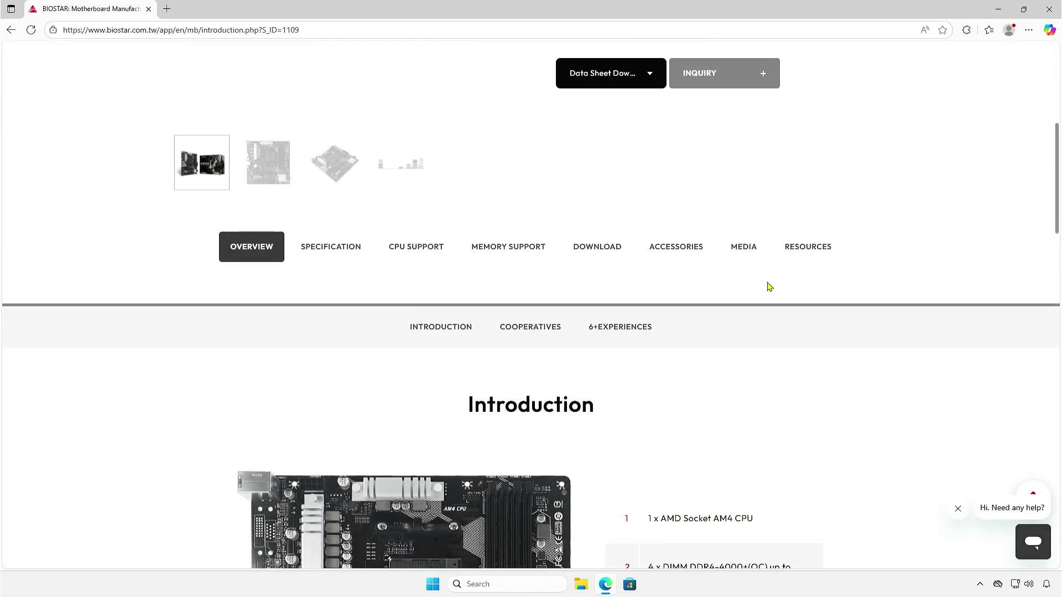
pyautogui.click(612, 252)
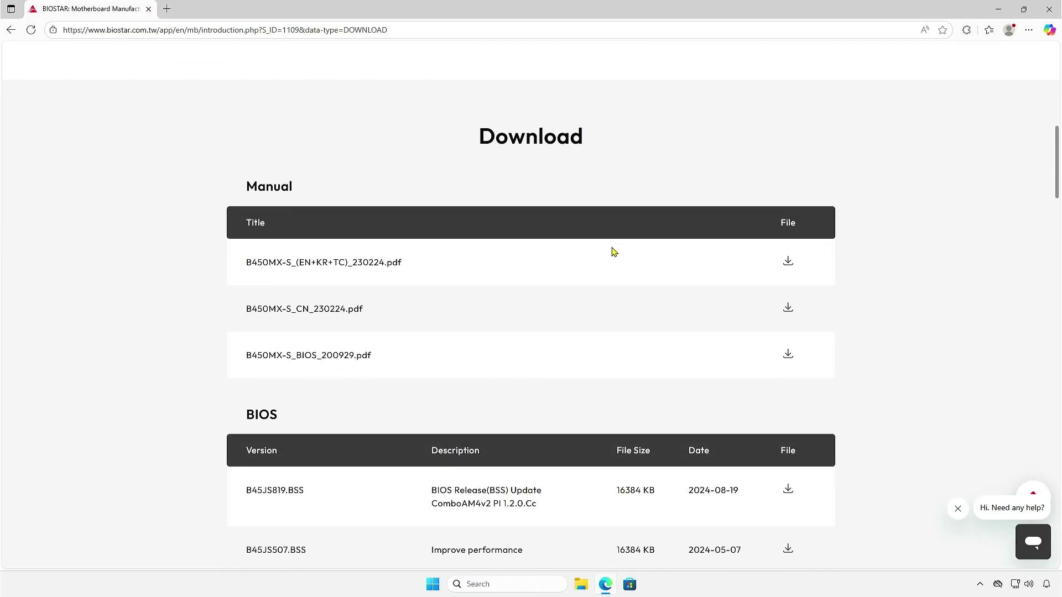
pyautogui.scroll(-3, 612, 251)
pyautogui.scroll(-1, 611, 252)
pyautogui.scroll(-2, 612, 251)
pyautogui.scroll(1, 611, 252)
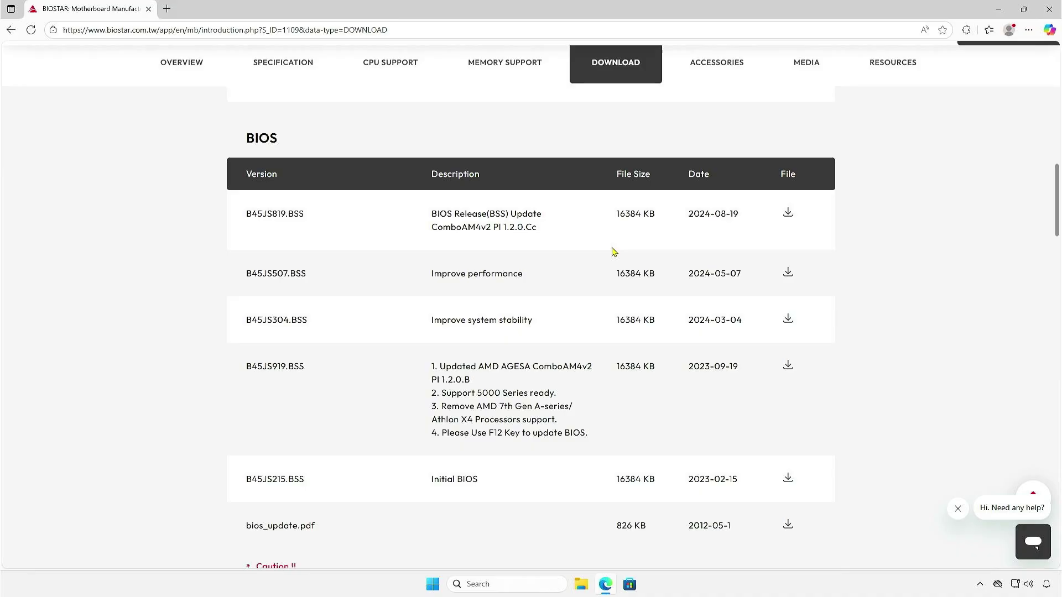
pyautogui.scroll(1, 611, 252)
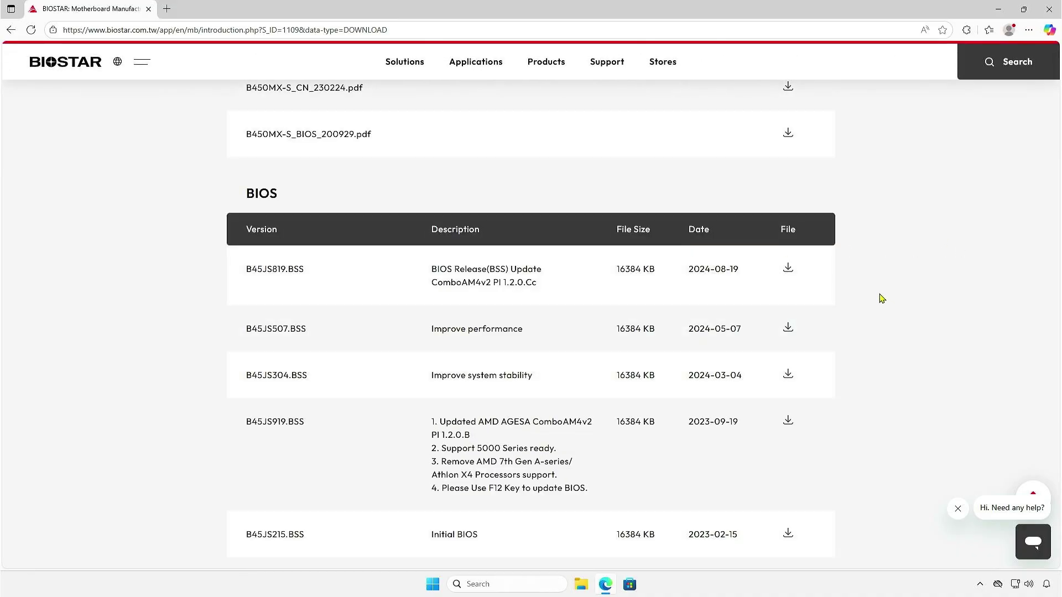
pyautogui.click(788, 271)
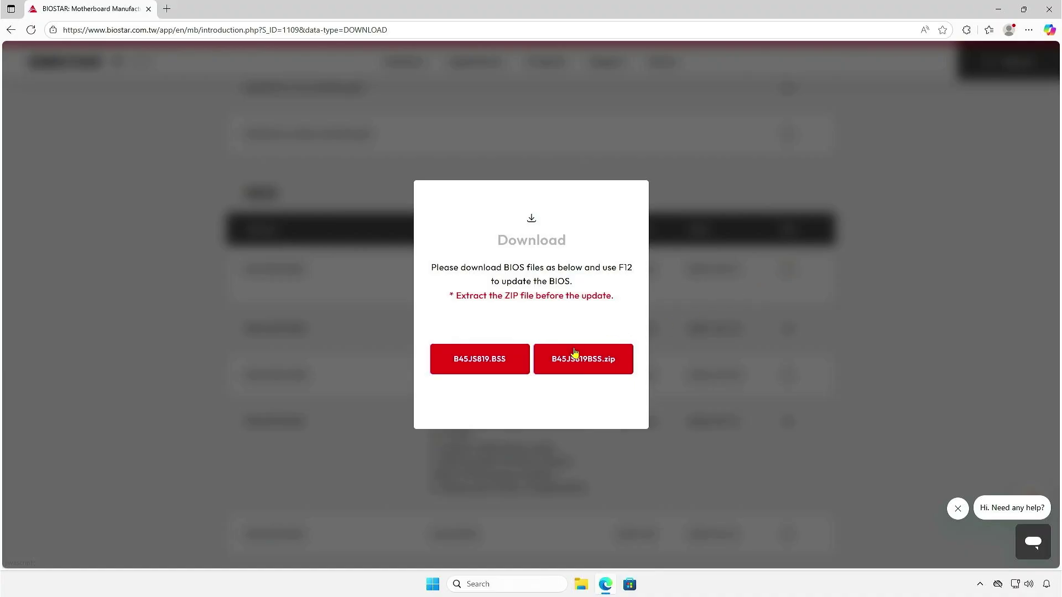
pyautogui.click(488, 374)
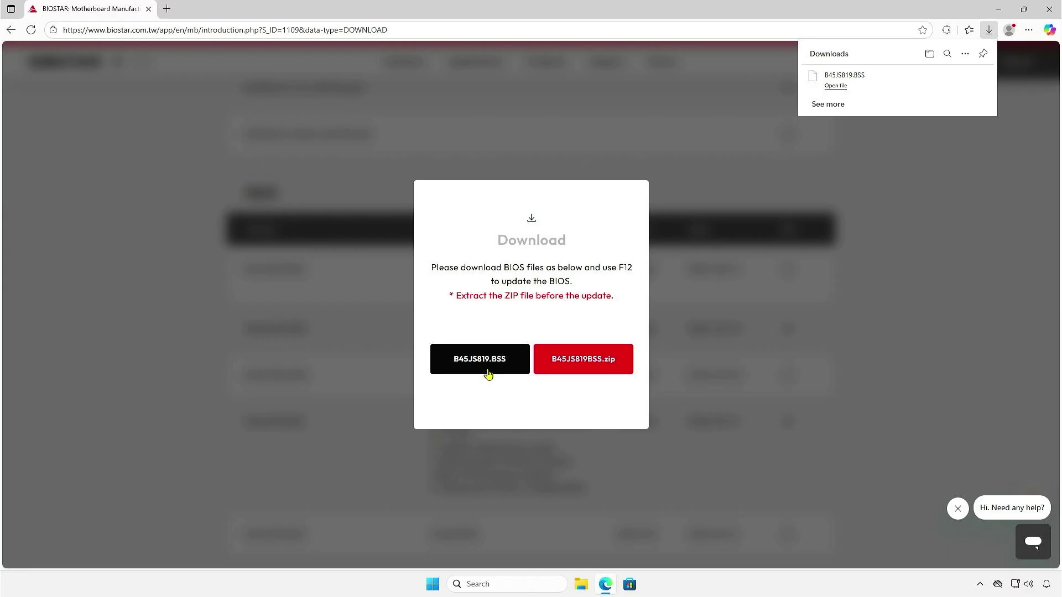
# Confirm B45JS819.BSS is in Downloads and only Windows (C:) exists, then clear the desktop
pyautogui.click(928, 54)
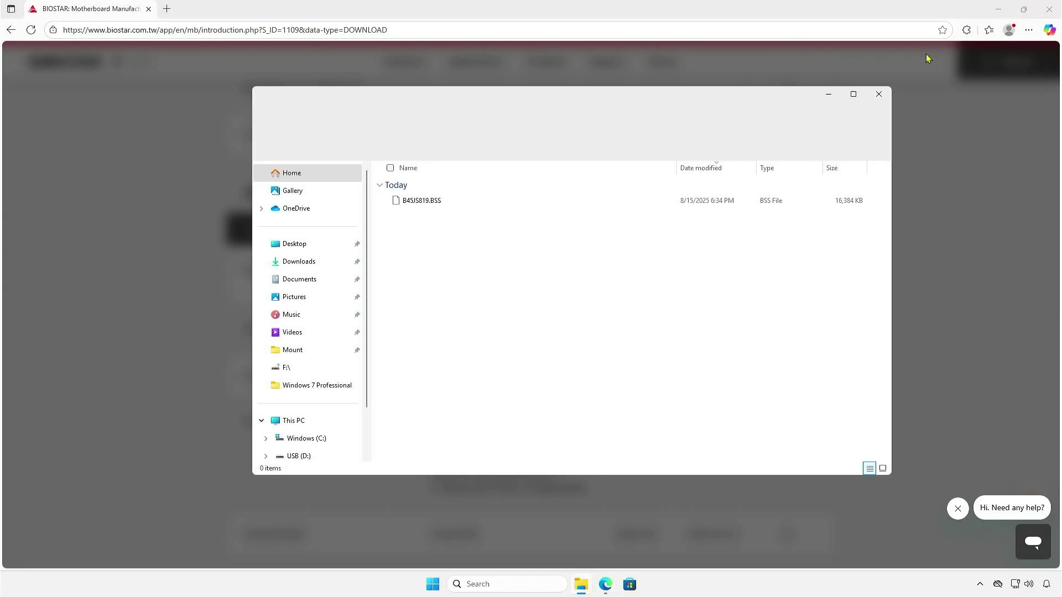
pyautogui.click(995, 12)
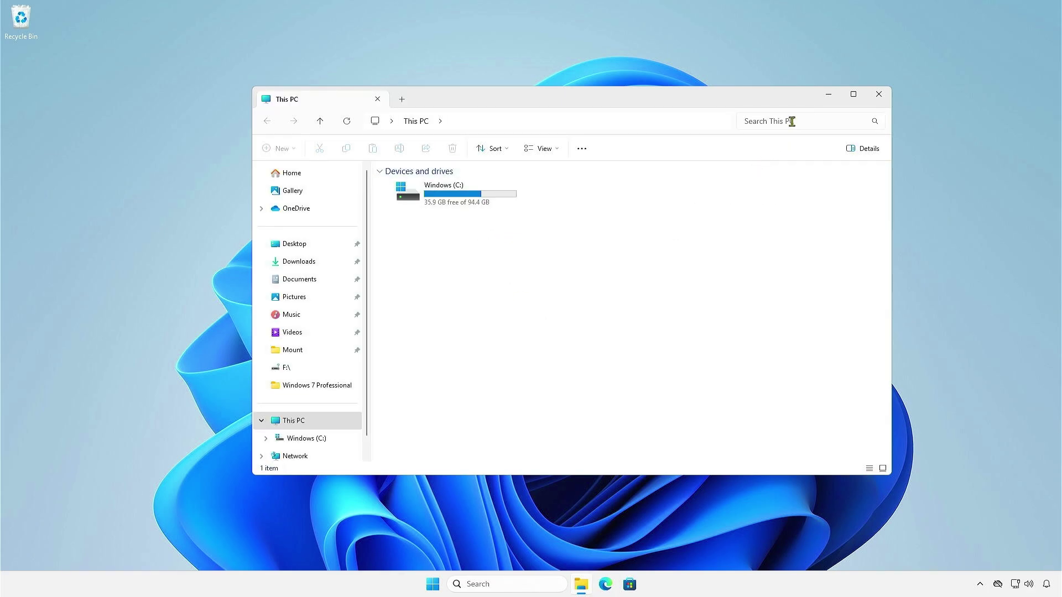
pyautogui.click(822, 101)
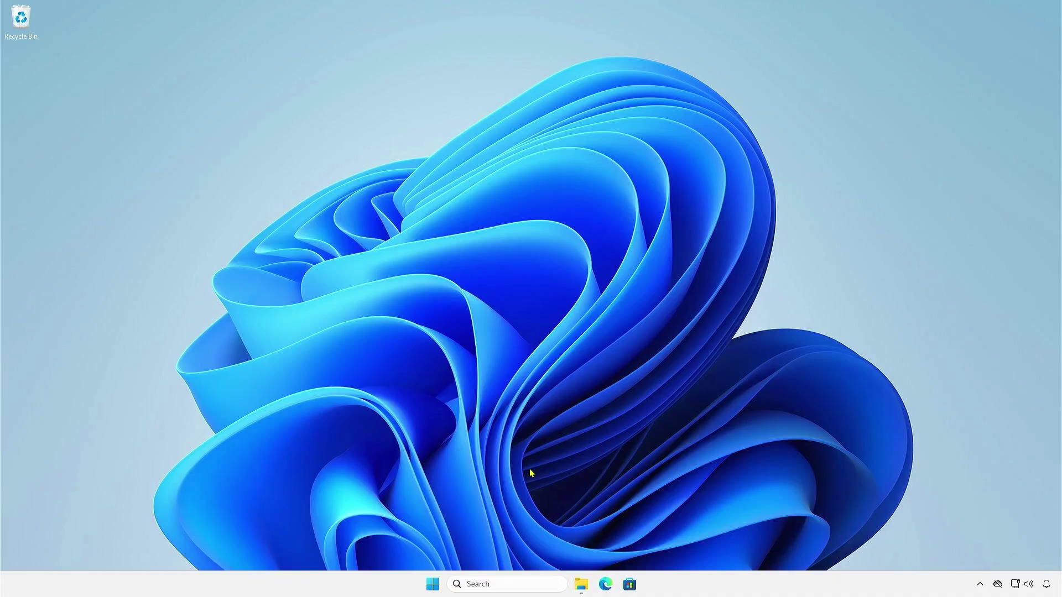
# Open Disk Management and shrink Windows (C:) by 100 MB
pyautogui.rightClick(433, 587)
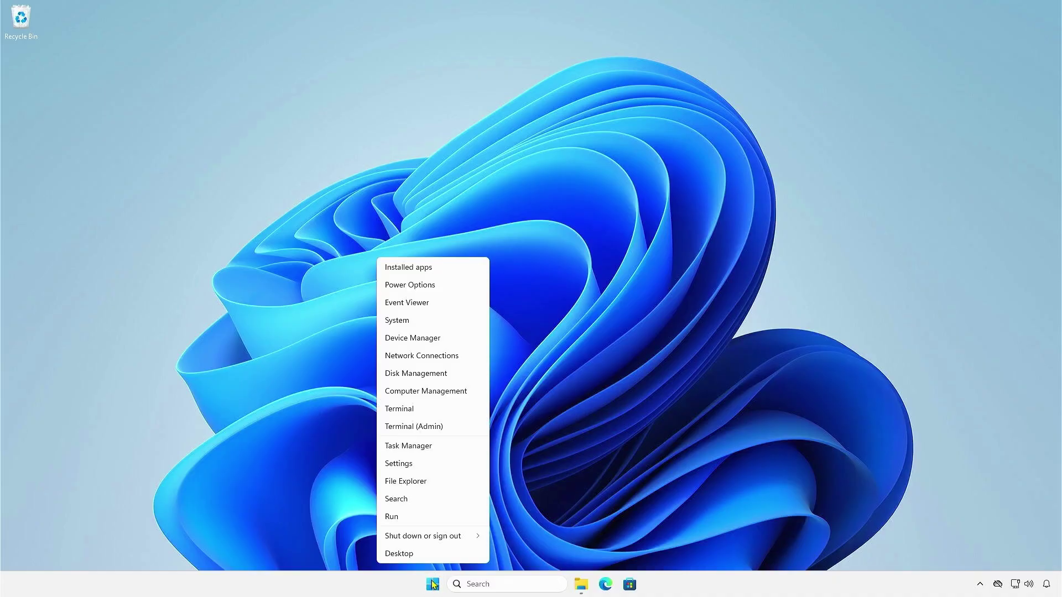
pyautogui.click(442, 374)
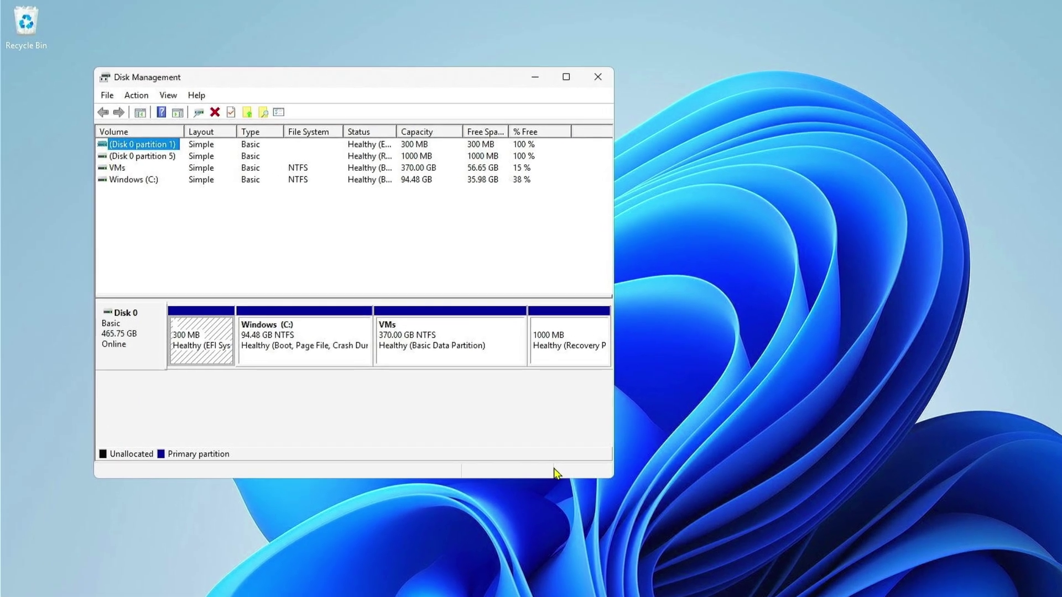
pyautogui.click(325, 347)
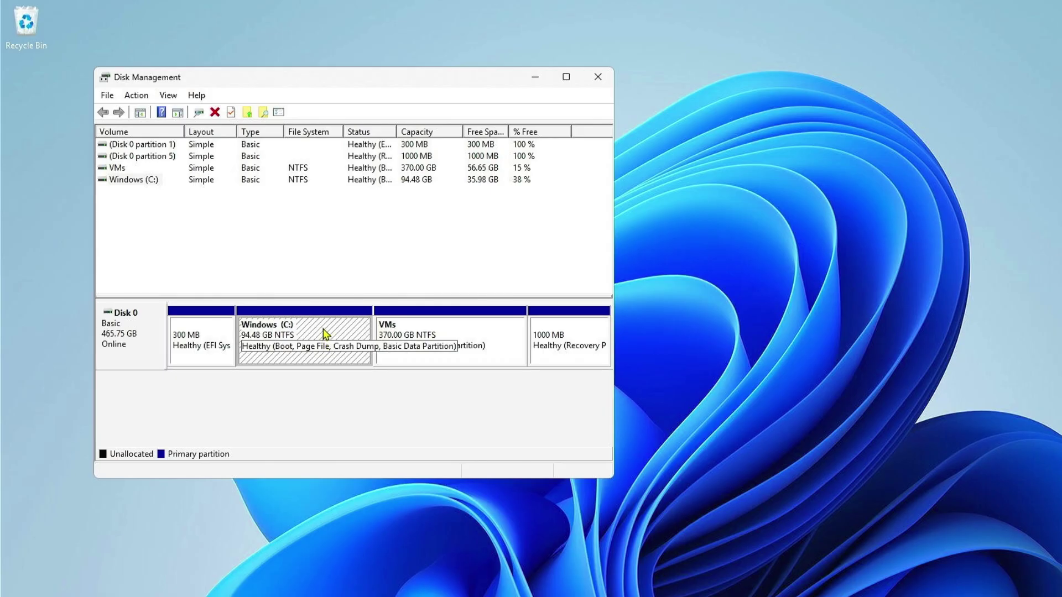
pyautogui.rightClick(323, 329)
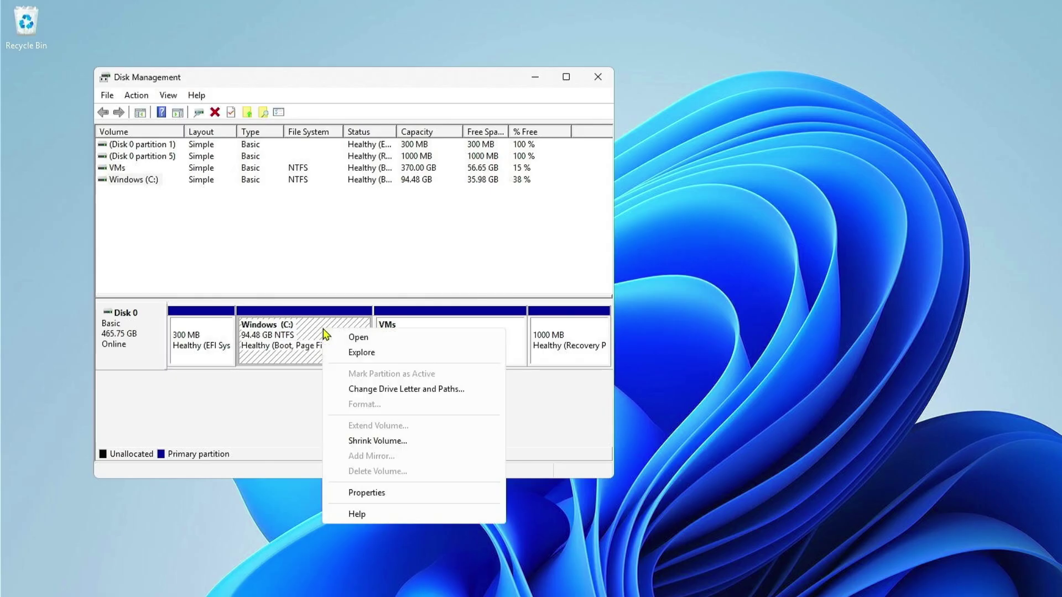
pyautogui.click(387, 440)
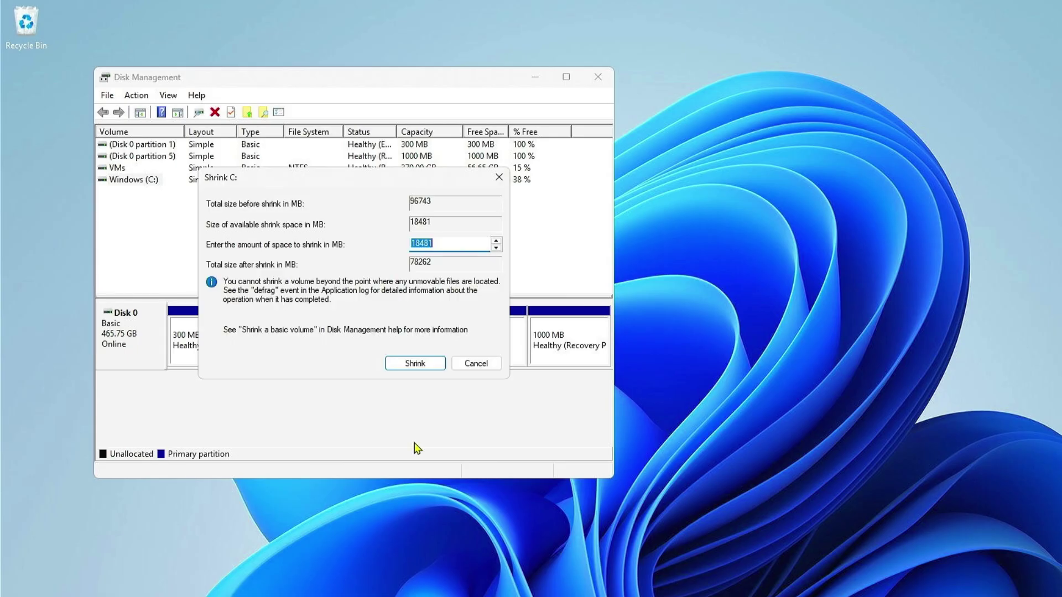
pyautogui.write('100')
pyautogui.click(400, 366)
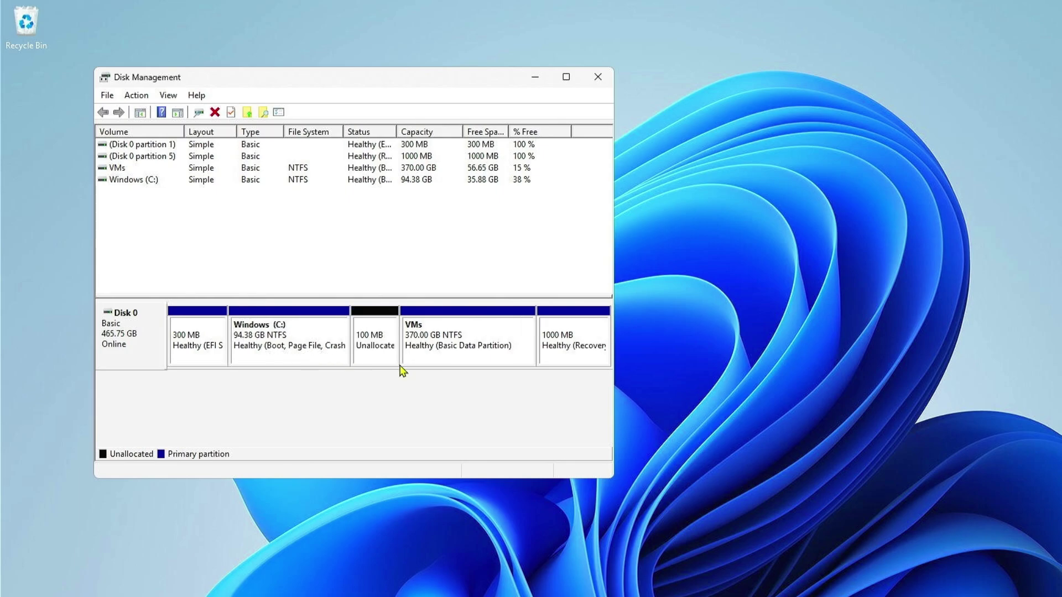
# Make the unallocated space a FAT32 simple volume, drive D:, and view it in This PC
pyautogui.rightClick(387, 350)
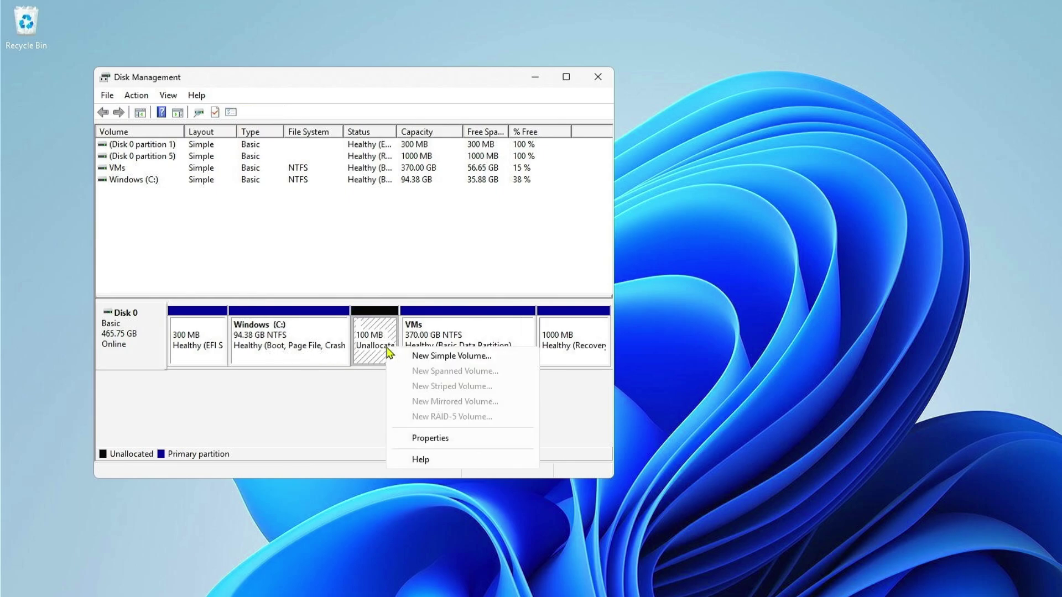
pyautogui.click(418, 357)
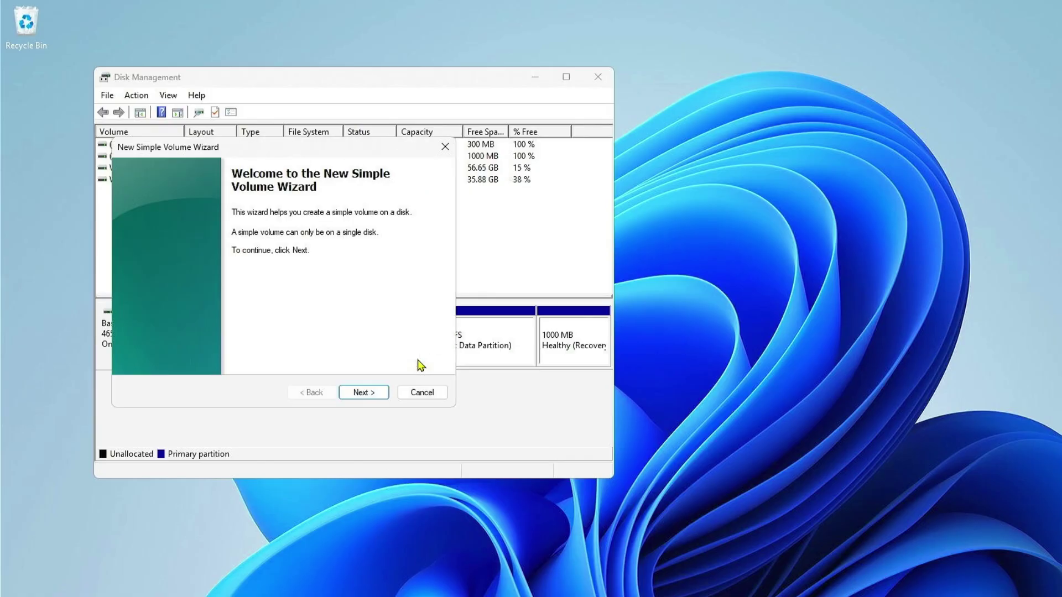
pyautogui.click(380, 396)
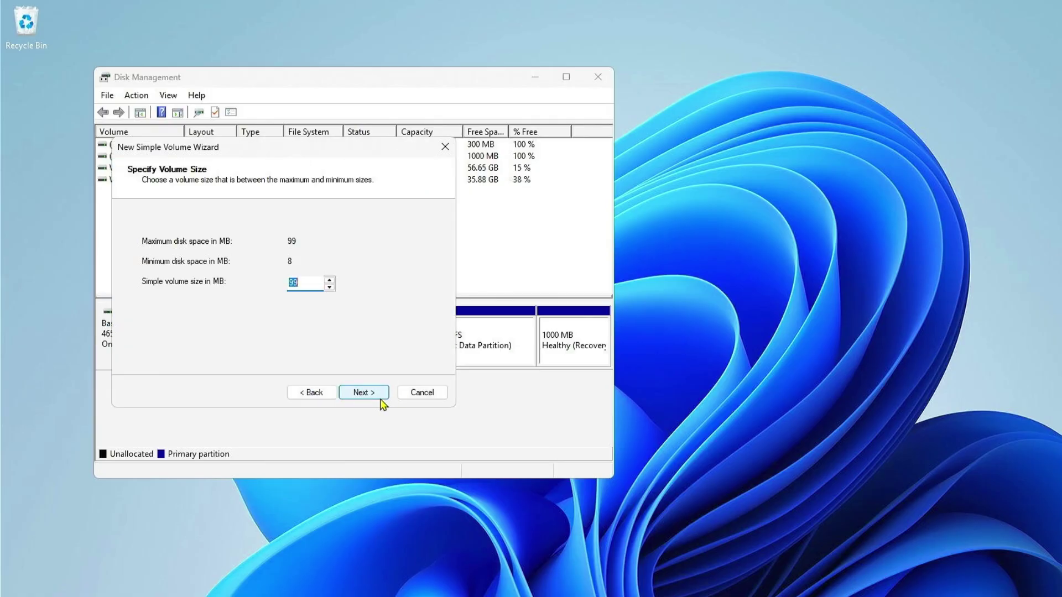
pyautogui.click(380, 395)
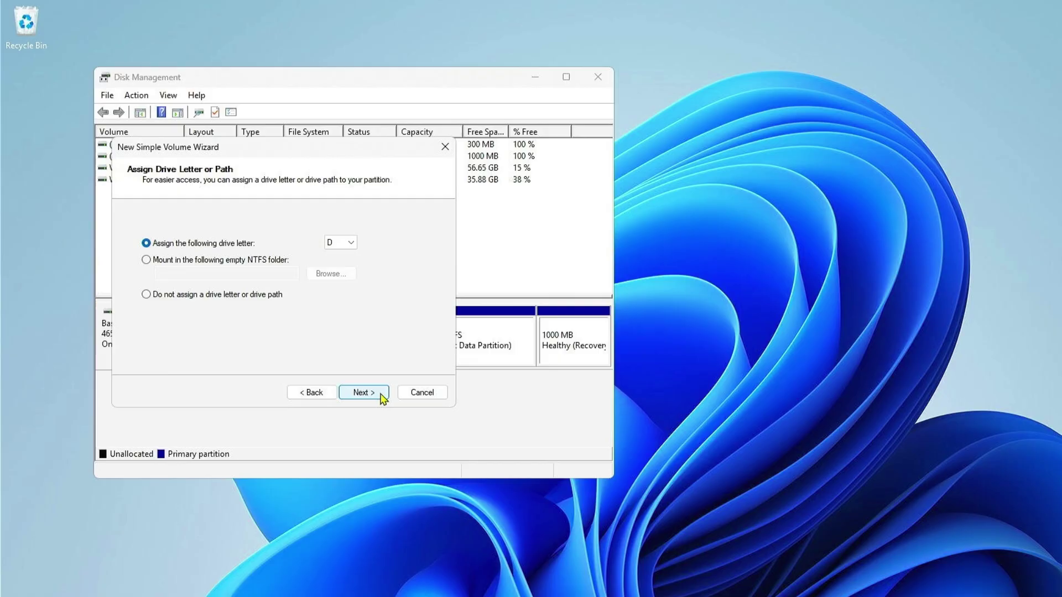
pyautogui.click(381, 396)
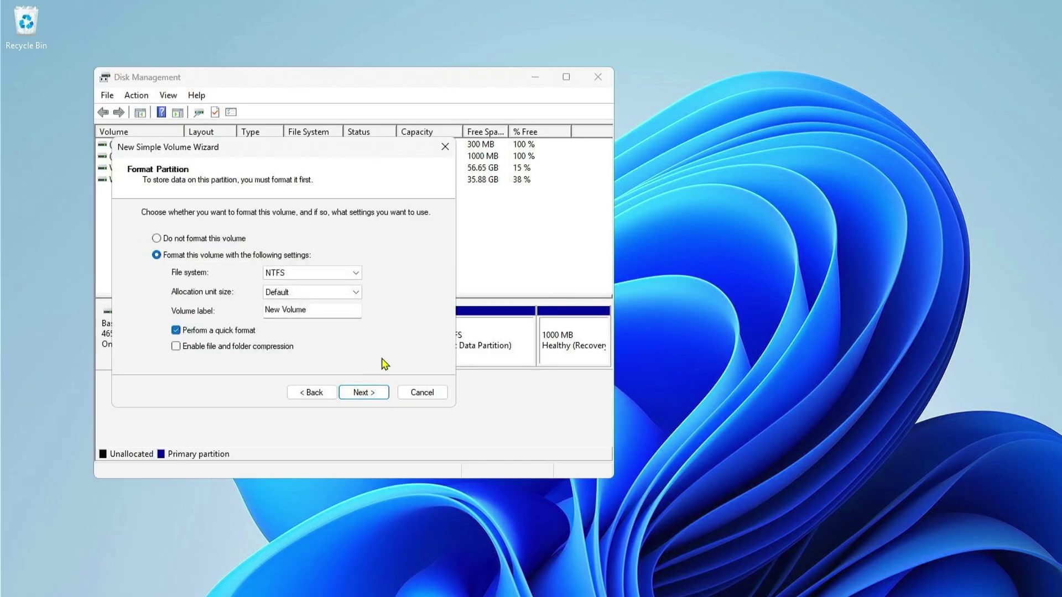
pyautogui.click(355, 273)
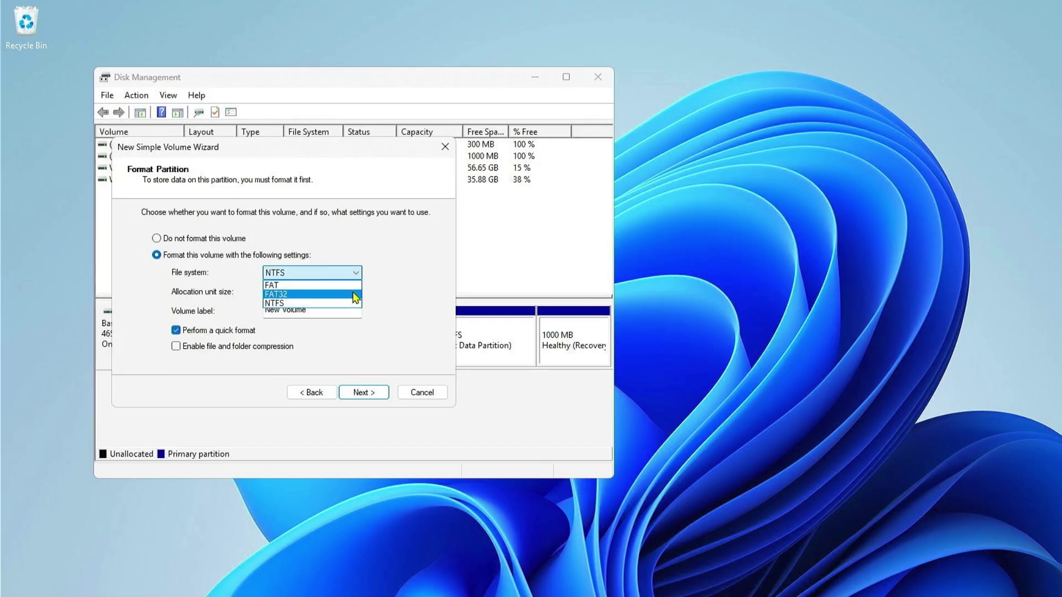
pyautogui.click(354, 295)
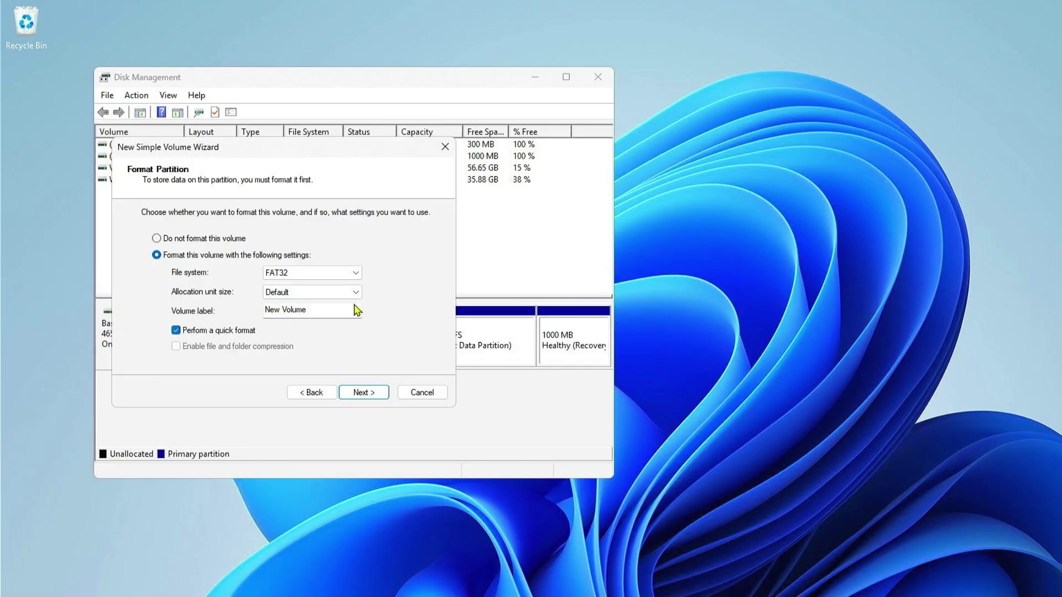
pyautogui.click(367, 392)
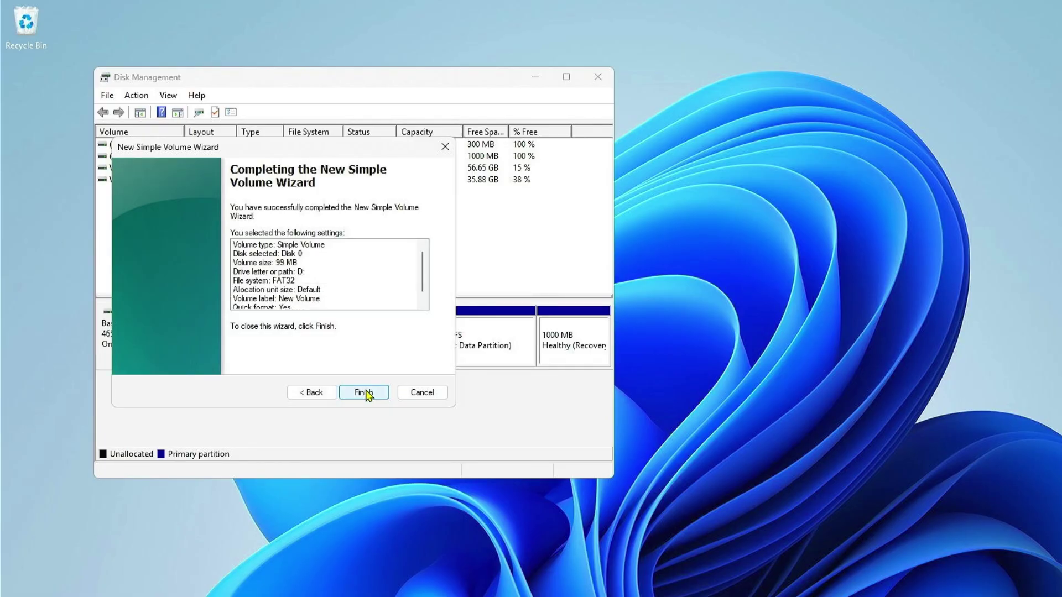
pyautogui.click(367, 393)
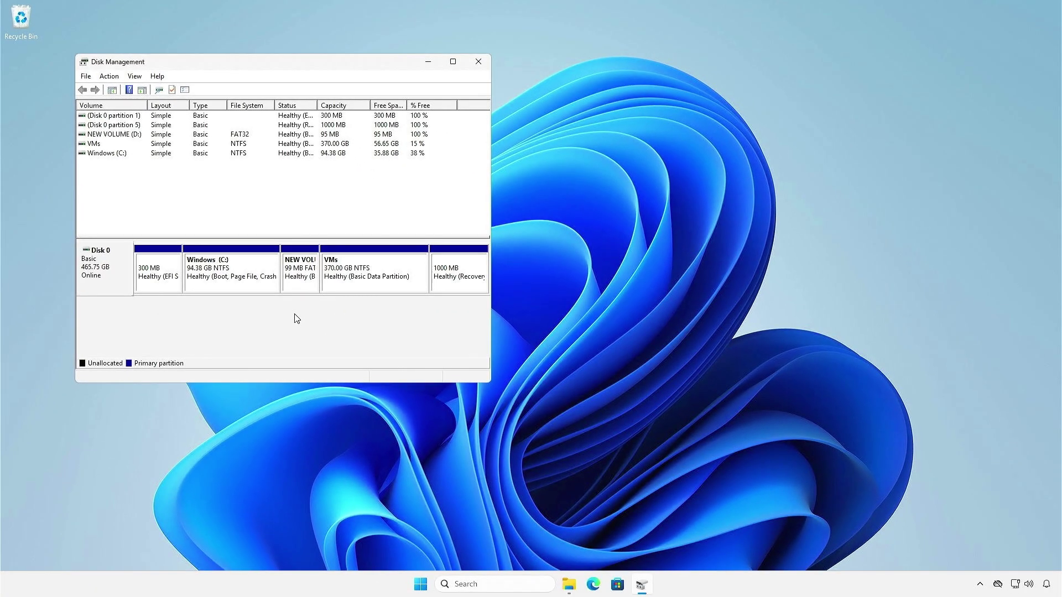
pyautogui.click(429, 62)
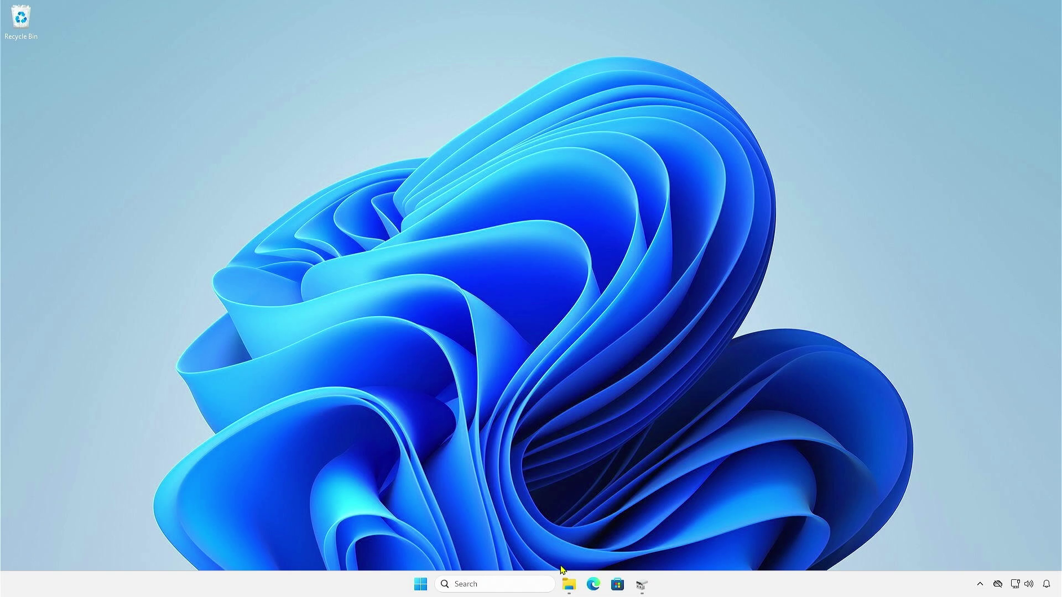
pyautogui.click(568, 584)
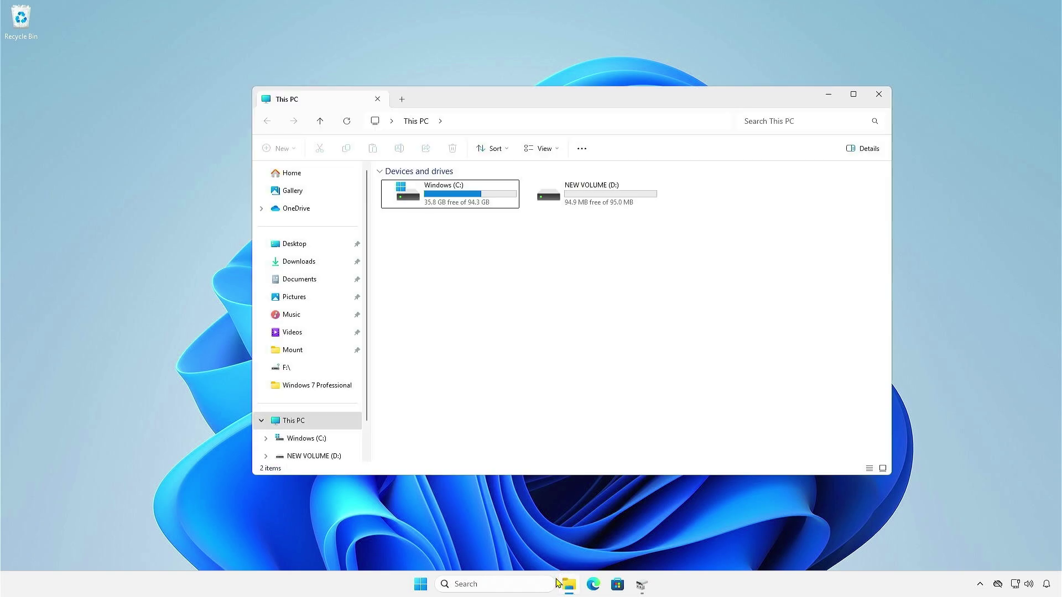
# Copy B45JS819.BSS from Downloads and paste it into NEW VOLUME (D:)
pyautogui.doubleClick(588, 205)
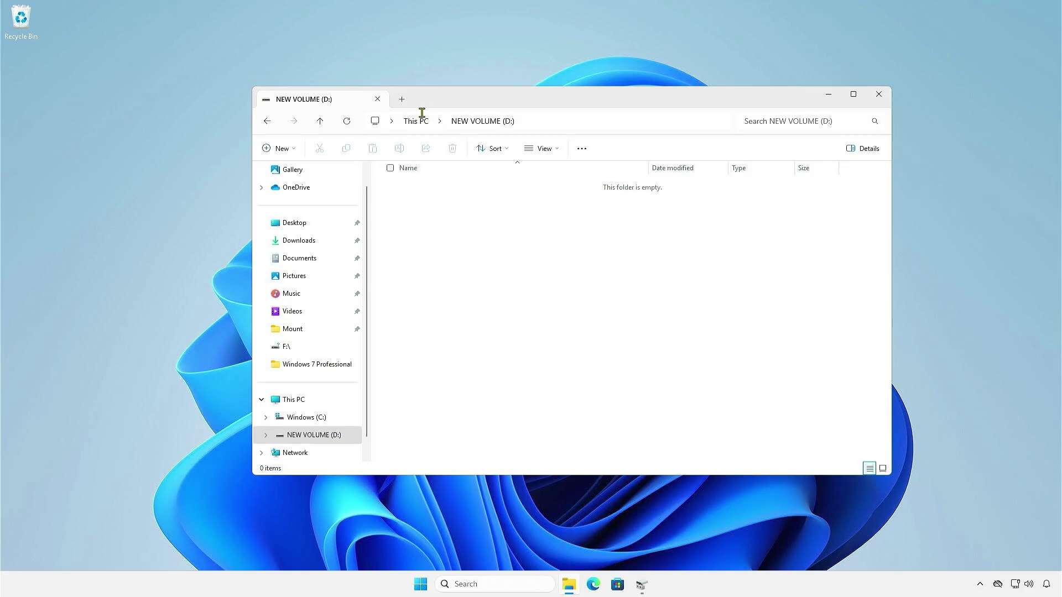
pyautogui.click(404, 101)
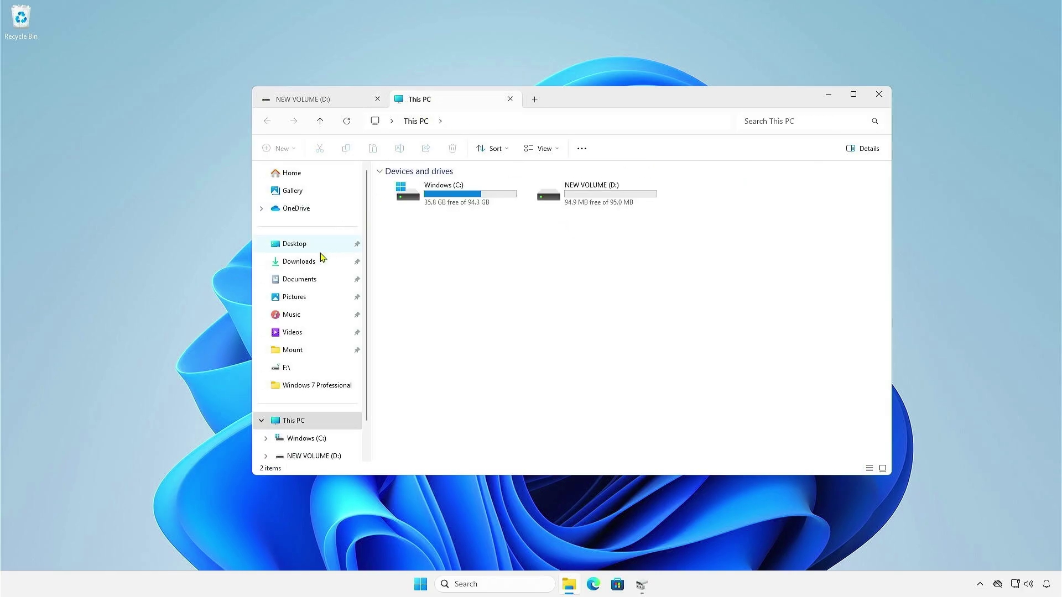
pyautogui.click(312, 266)
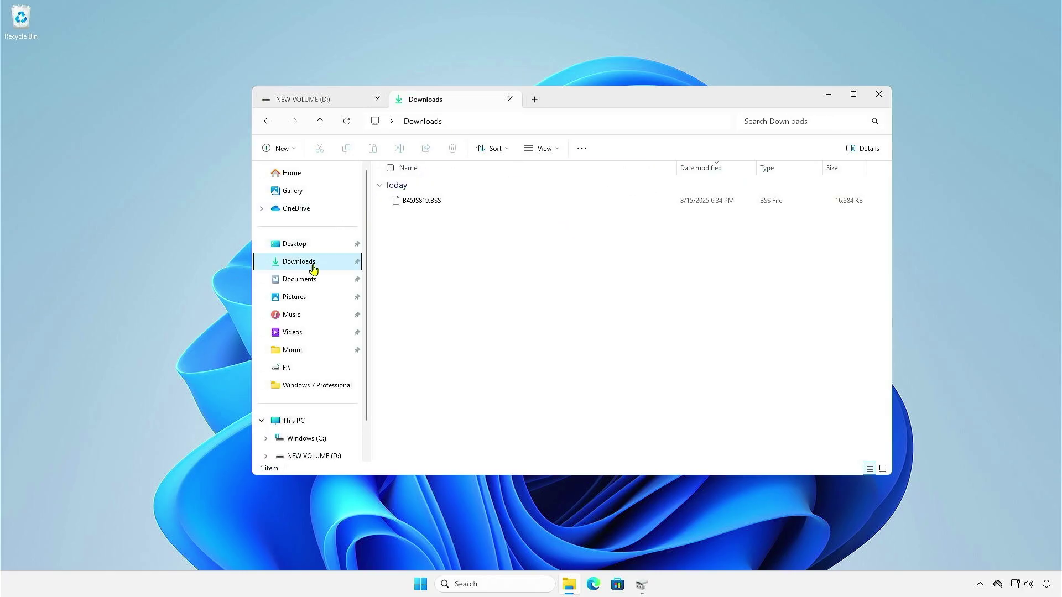
pyautogui.click(456, 205)
pyautogui.rightClick(457, 205)
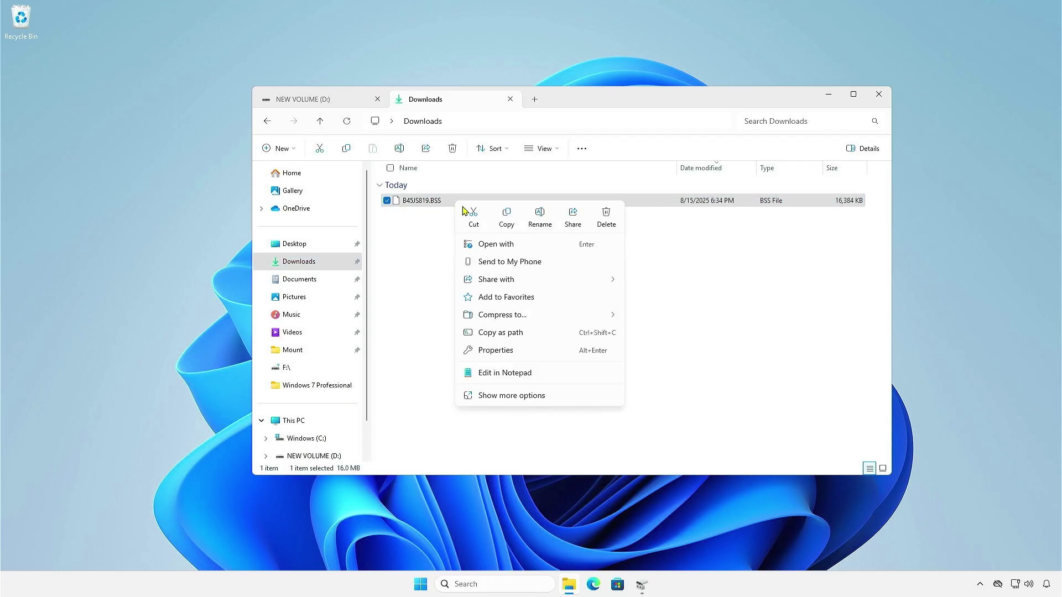
pyautogui.click(506, 217)
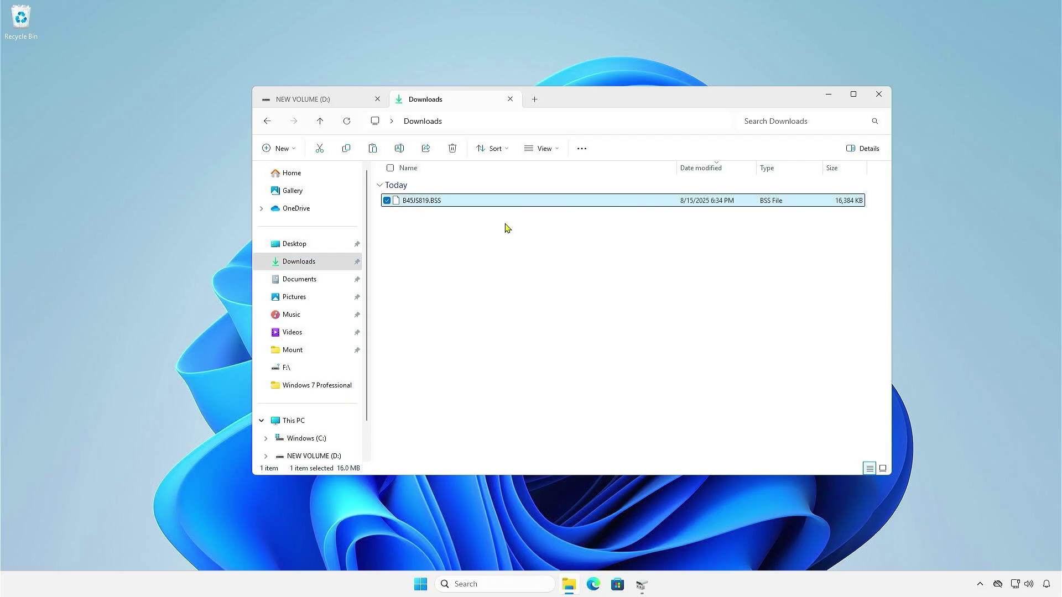
pyautogui.click(510, 100)
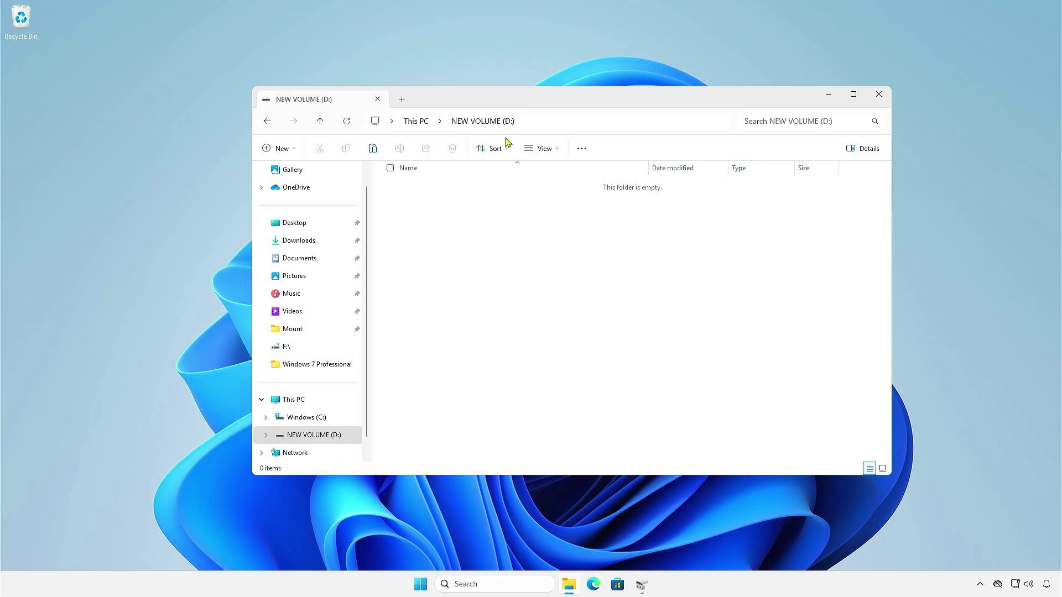
pyautogui.rightClick(473, 234)
pyautogui.click(489, 243)
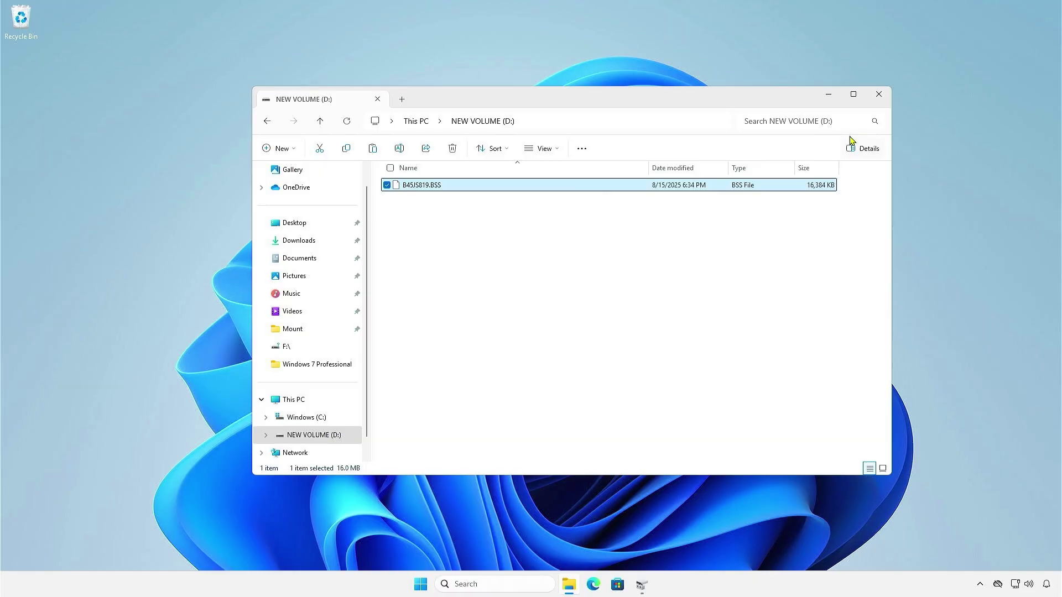
# Close File Explorer, restart, and enter the BIOS-Flasher Utility with F12 during boot
pyautogui.click(878, 94)
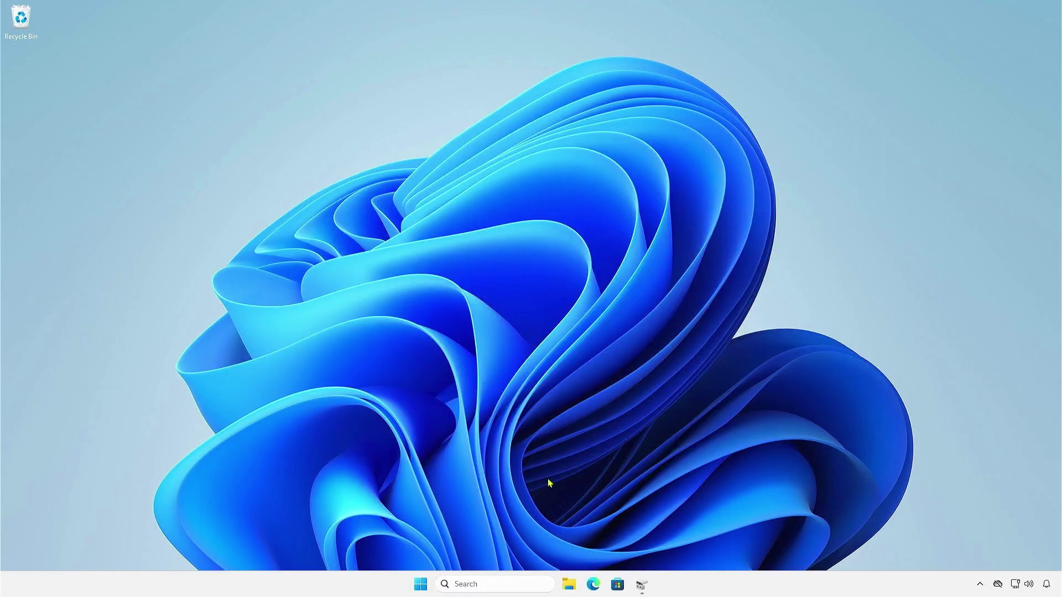
pyautogui.click(420, 586)
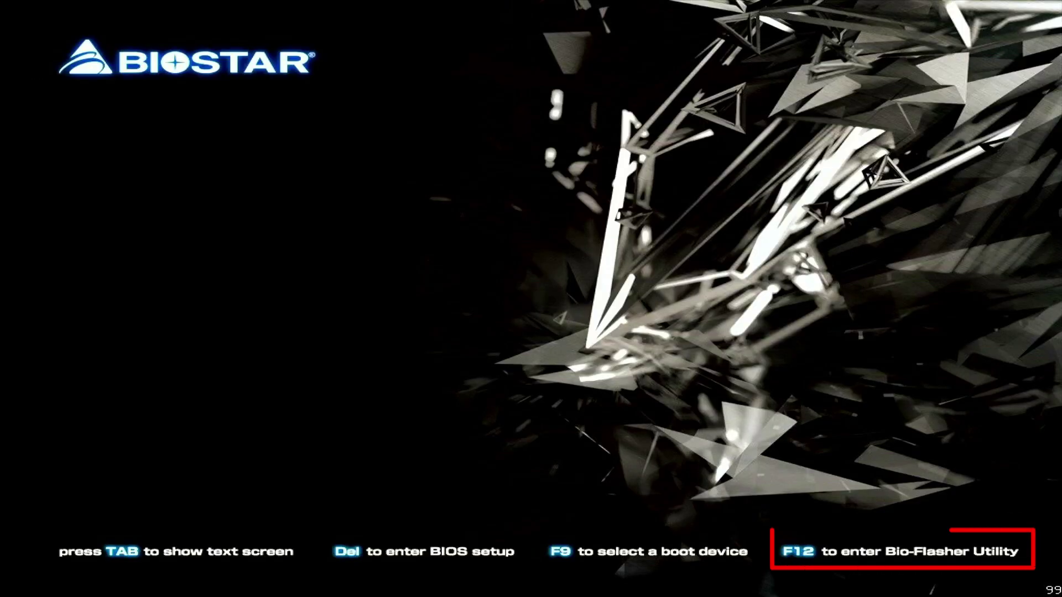
pyautogui.press('F12')
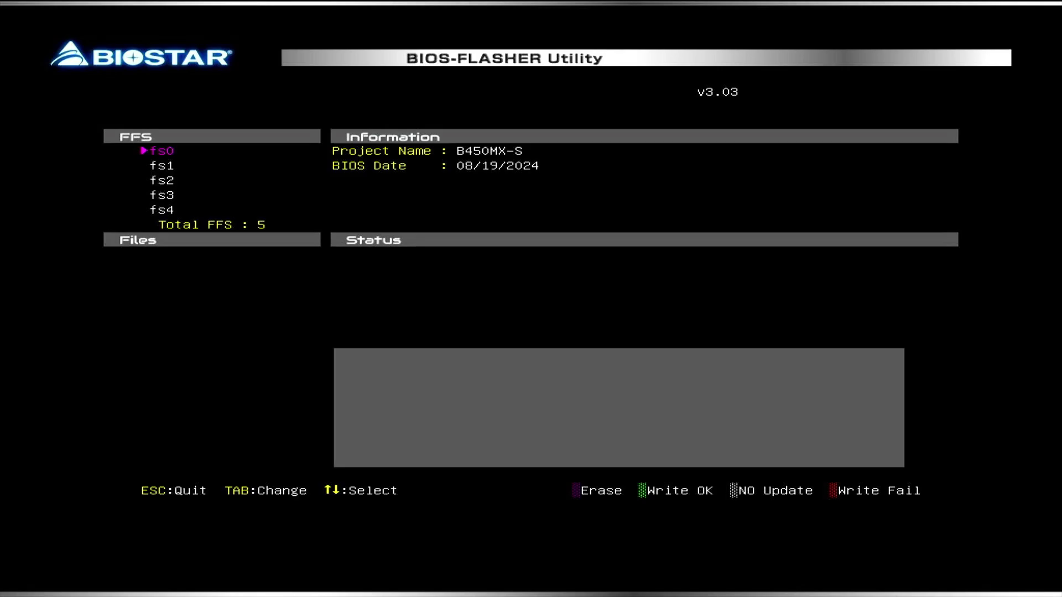
# Find B45JS819.BSS on fs2 after checking fs4 and fs3, and confirm flashing with Y
pyautogui.press('Down')
pyautogui.press('Down')
pyautogui.press('Down')
pyautogui.press('Down')
pyautogui.press('Return')
pyautogui.press('Up')
pyautogui.press('Return')
pyautogui.press('Up')
pyautogui.press('Return')
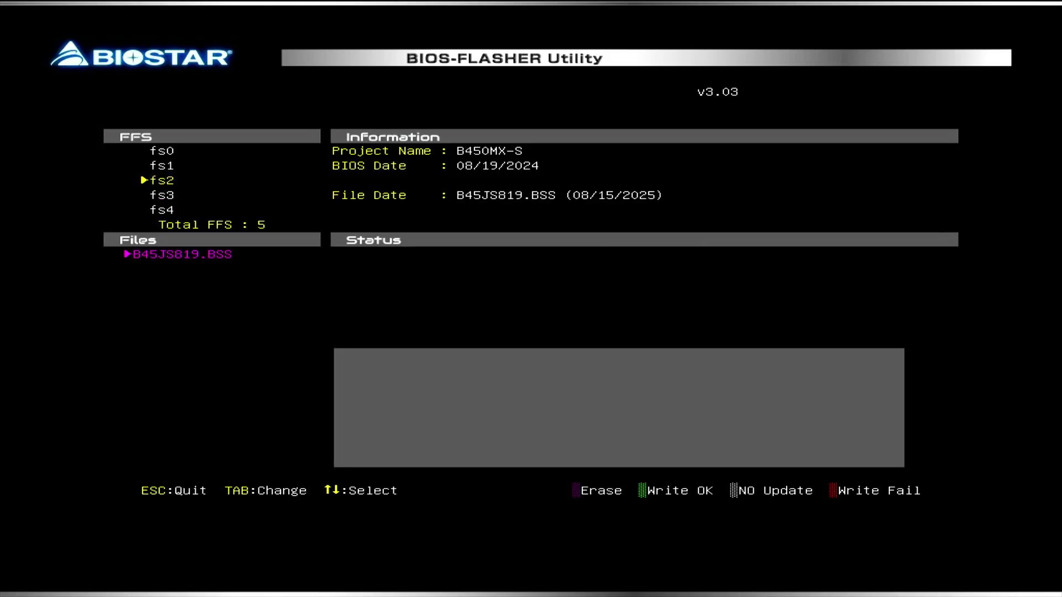
pyautogui.press('Return')
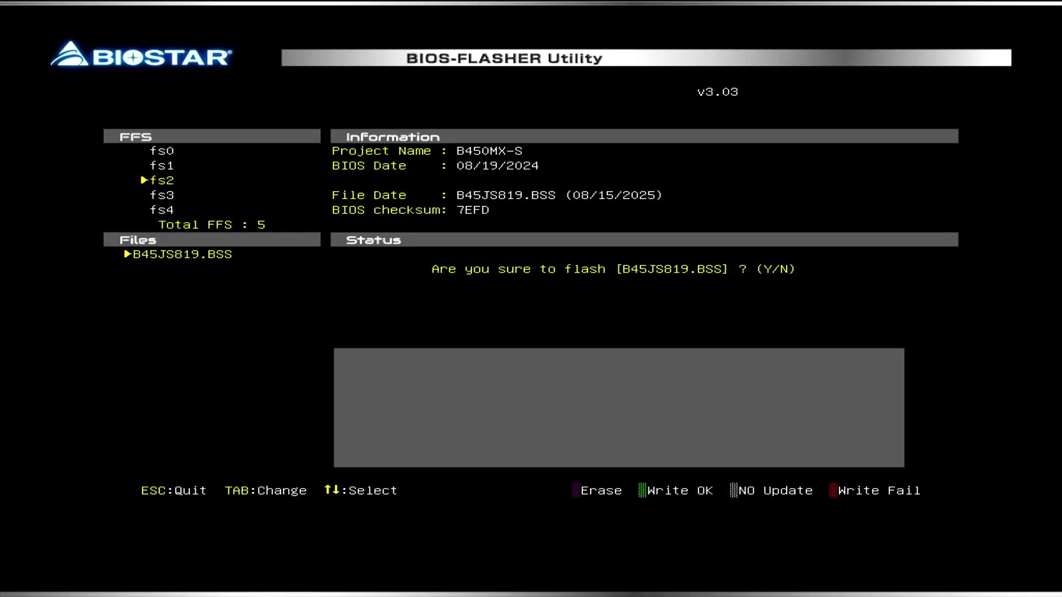
pyautogui.press('y')
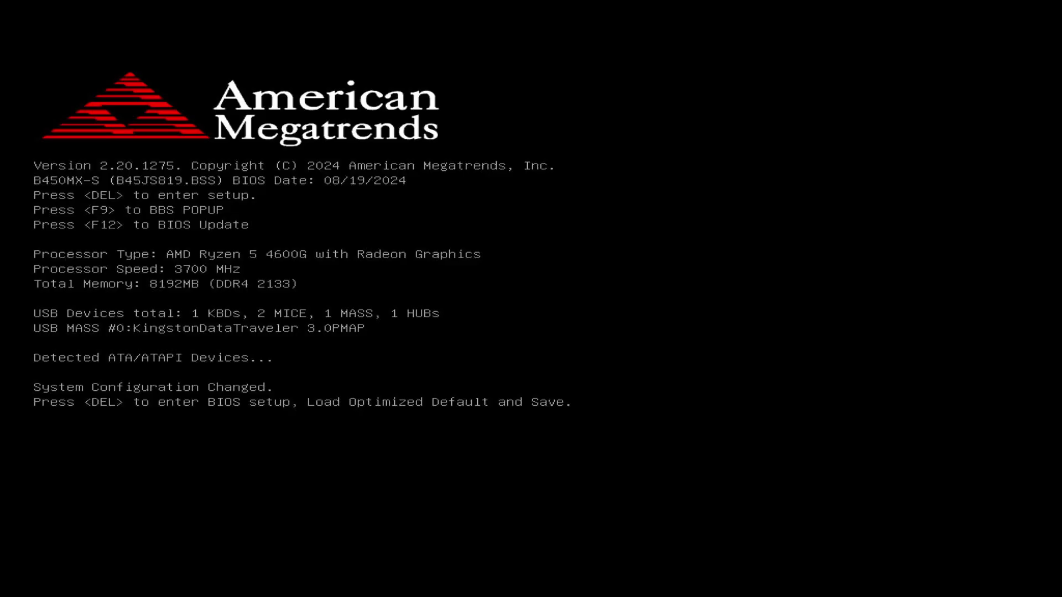
# Enter setup with DEL, load Optimized Defaults with F3, then save and reset with F10
pyautogui.press('Delete')
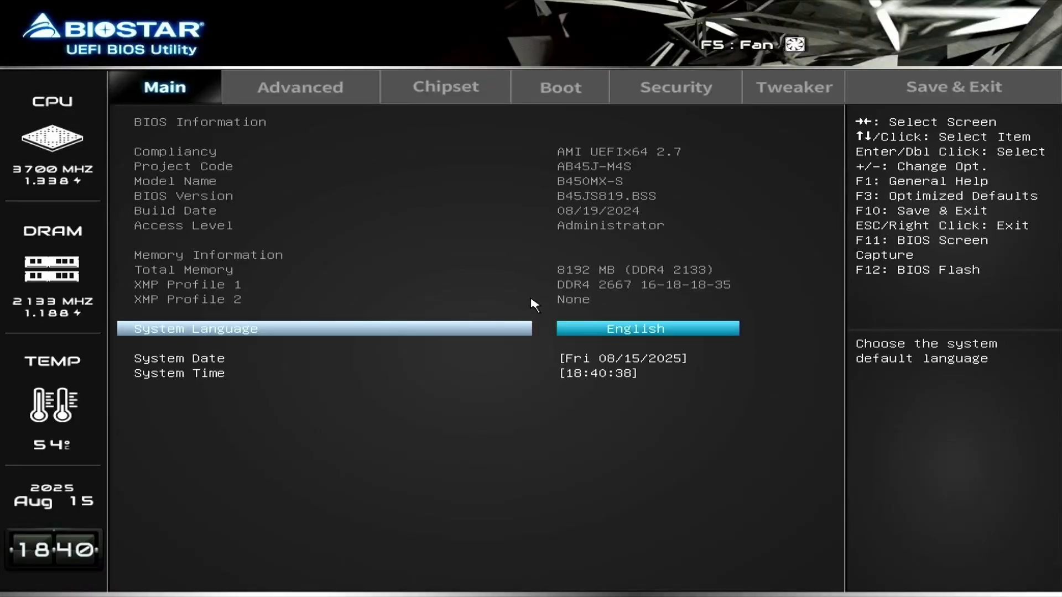
pyautogui.press('F3')
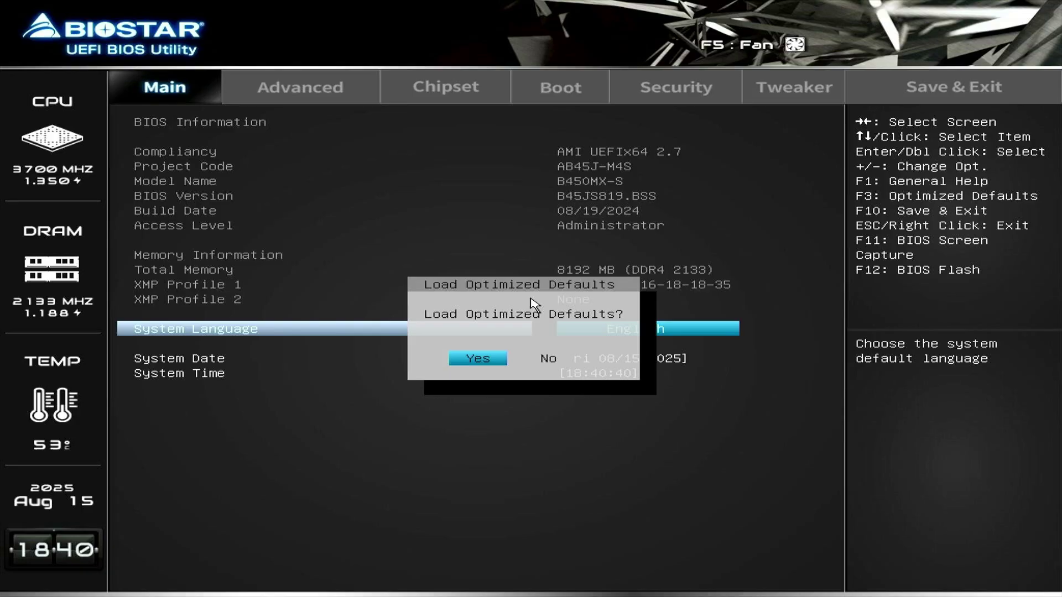
pyautogui.press('Return')
pyautogui.press('F10')
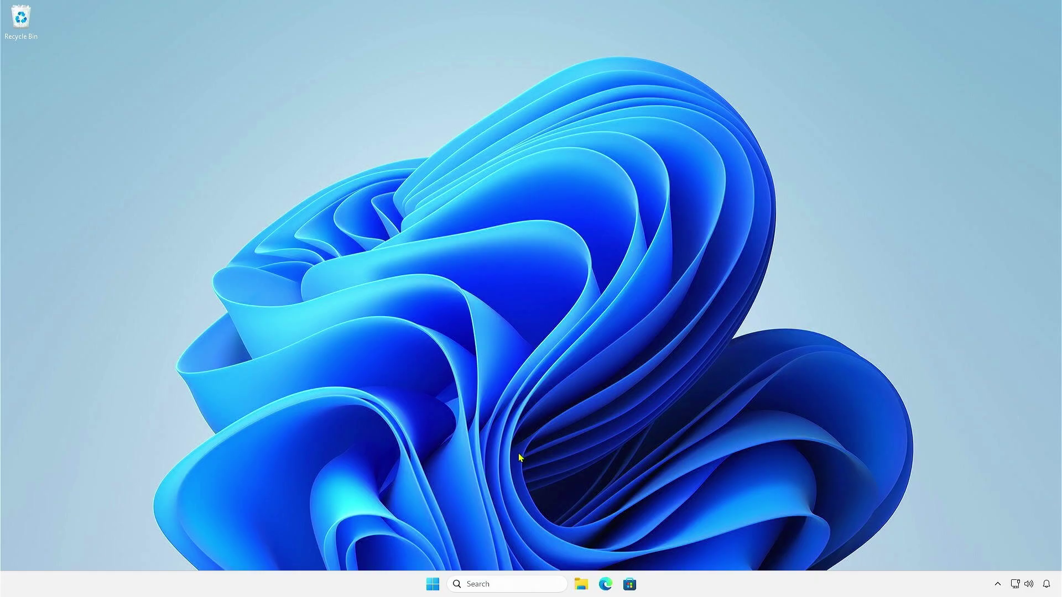
pyautogui.click(502, 584)
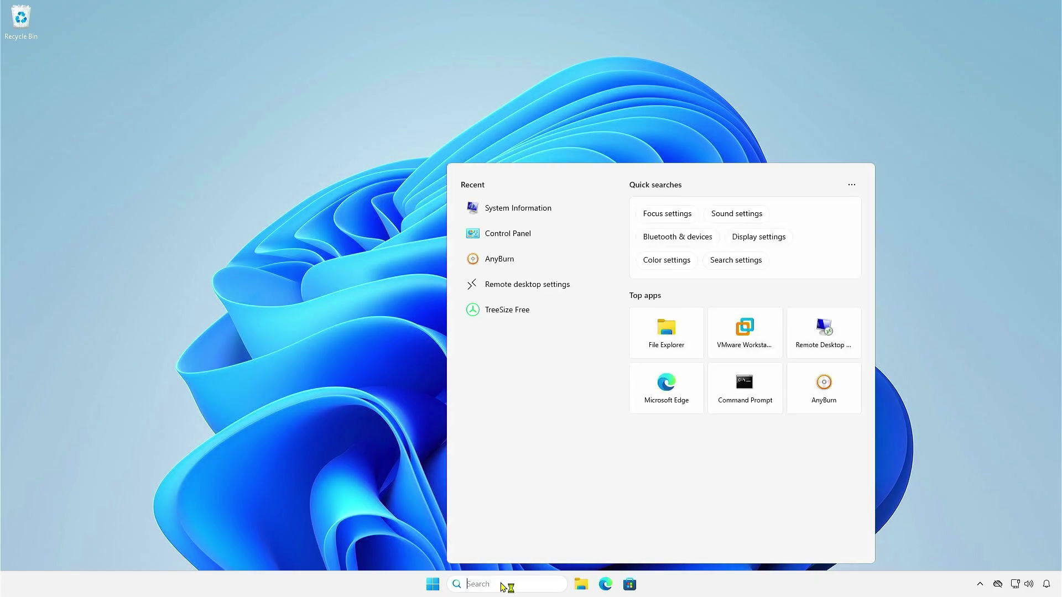
pyautogui.write('msin')
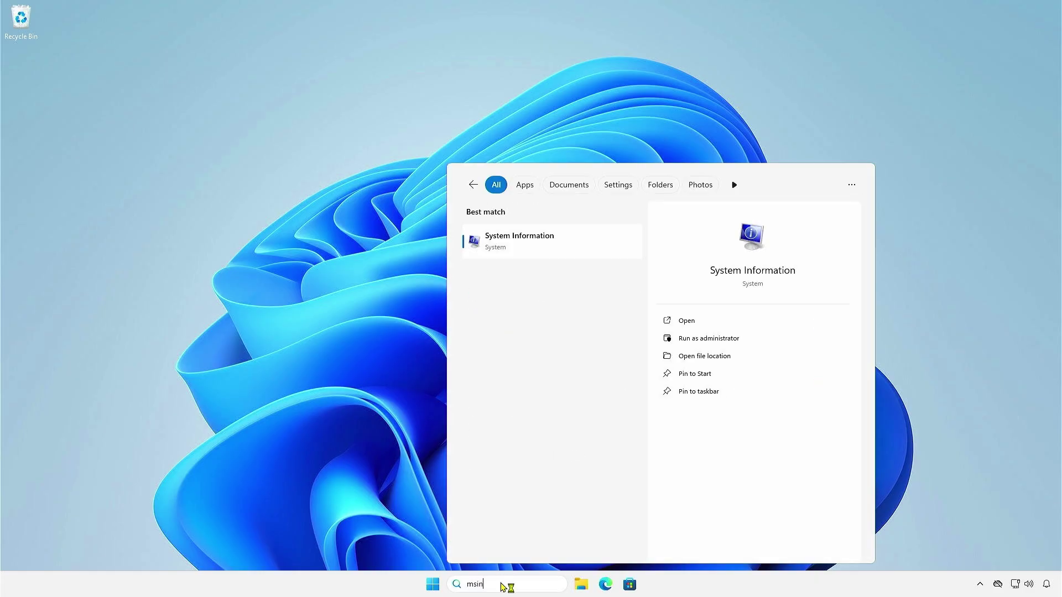
pyautogui.write('fo32')
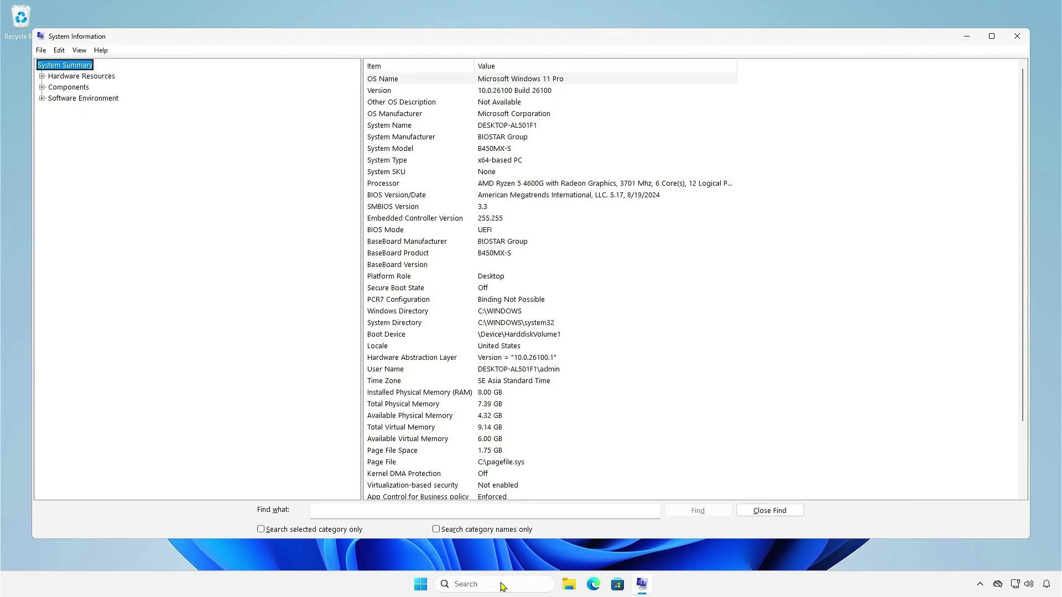
pyautogui.click(631, 198)
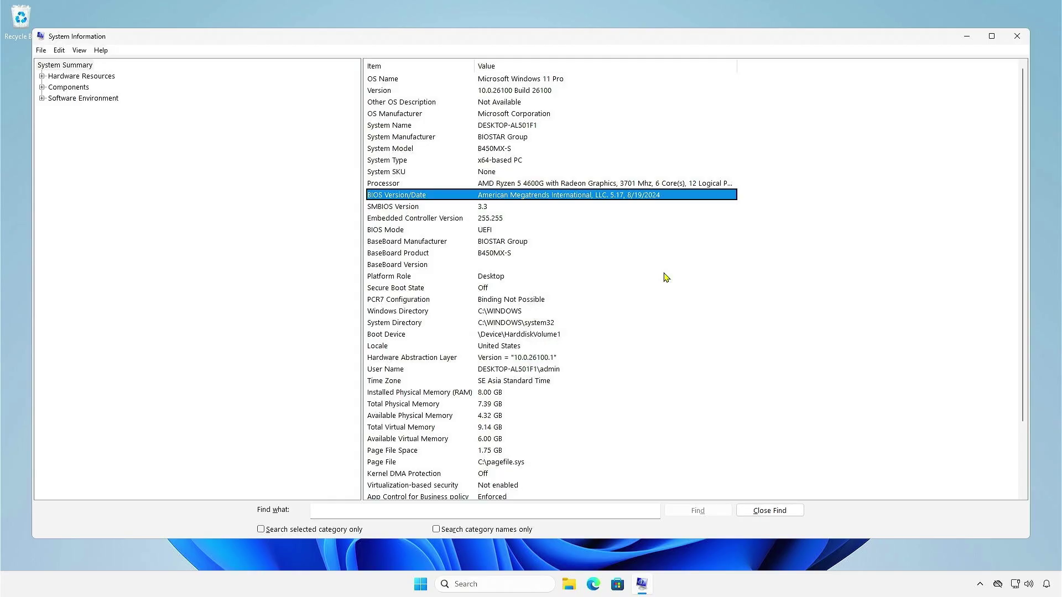
pyautogui.click(1018, 37)
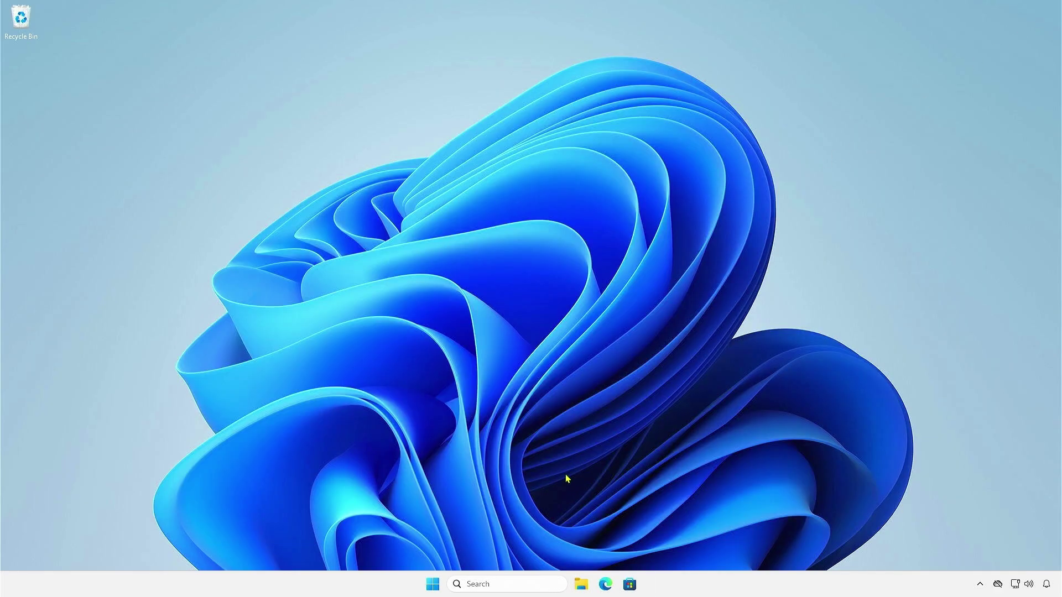
# Open Disk Management and delete the FAT32 NEW VOLUME (D:), leaving 100 MB unallocated
pyautogui.rightClick(438, 585)
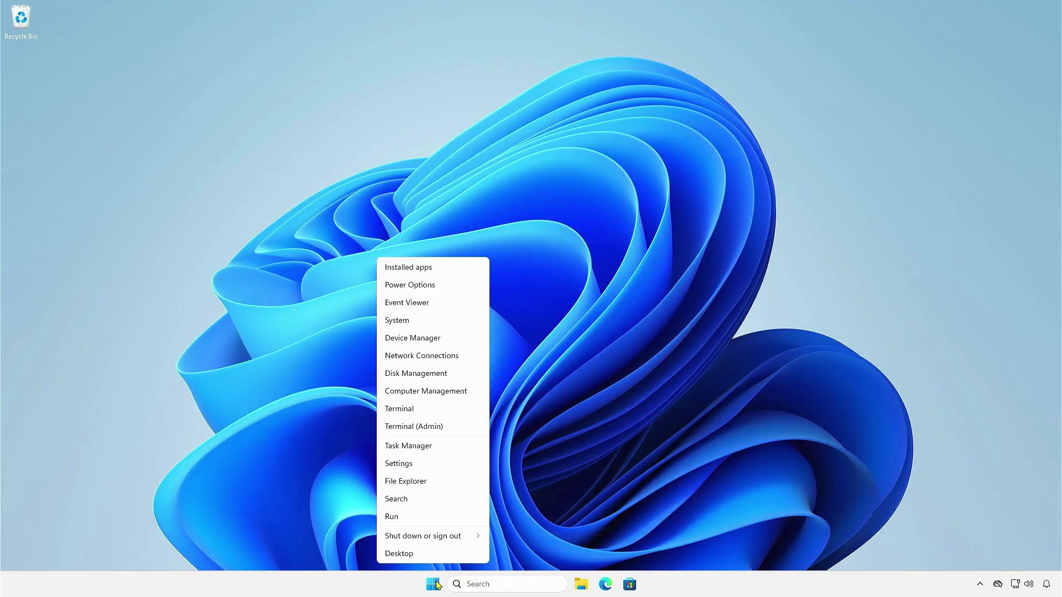
pyautogui.click(444, 380)
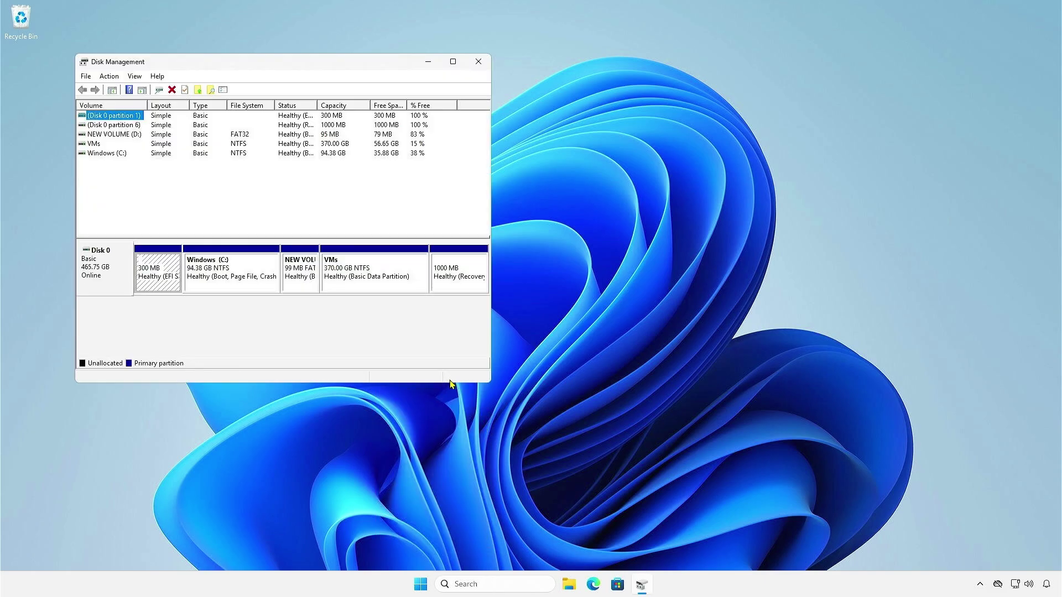
pyautogui.click(304, 277)
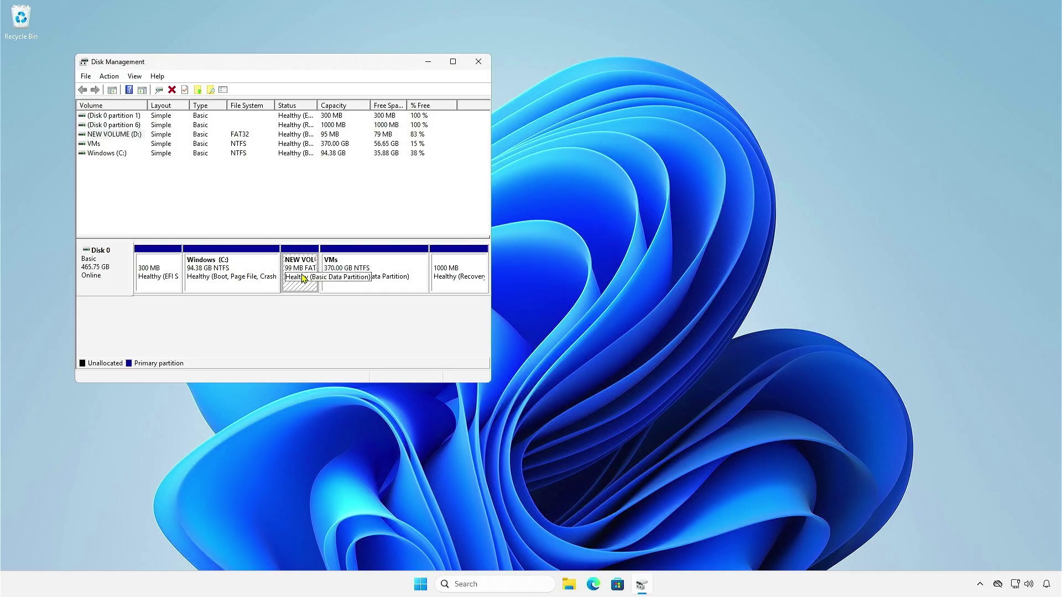
pyautogui.rightClick(302, 268)
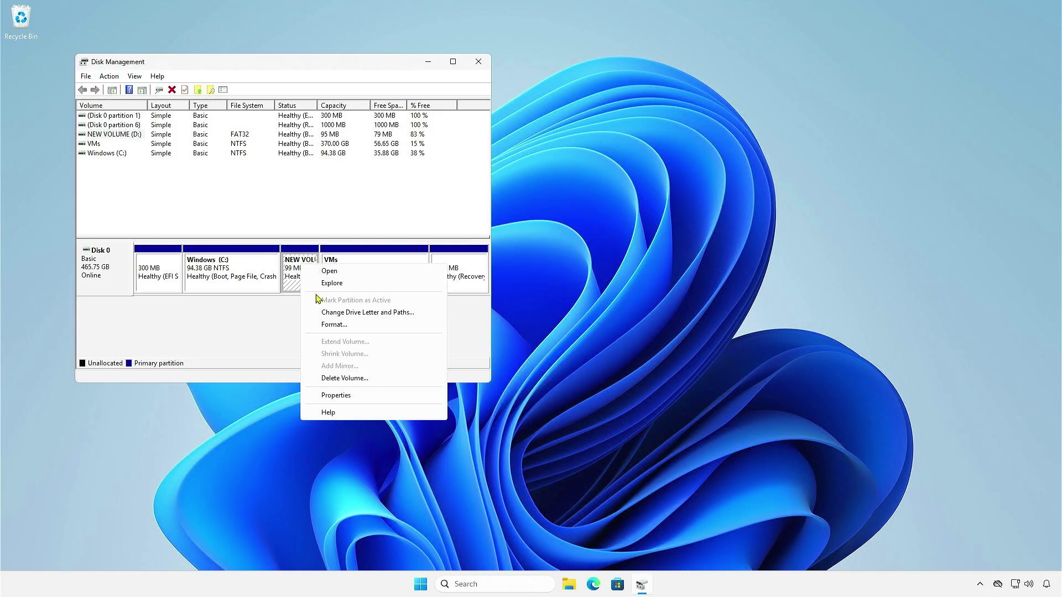
pyautogui.click(356, 378)
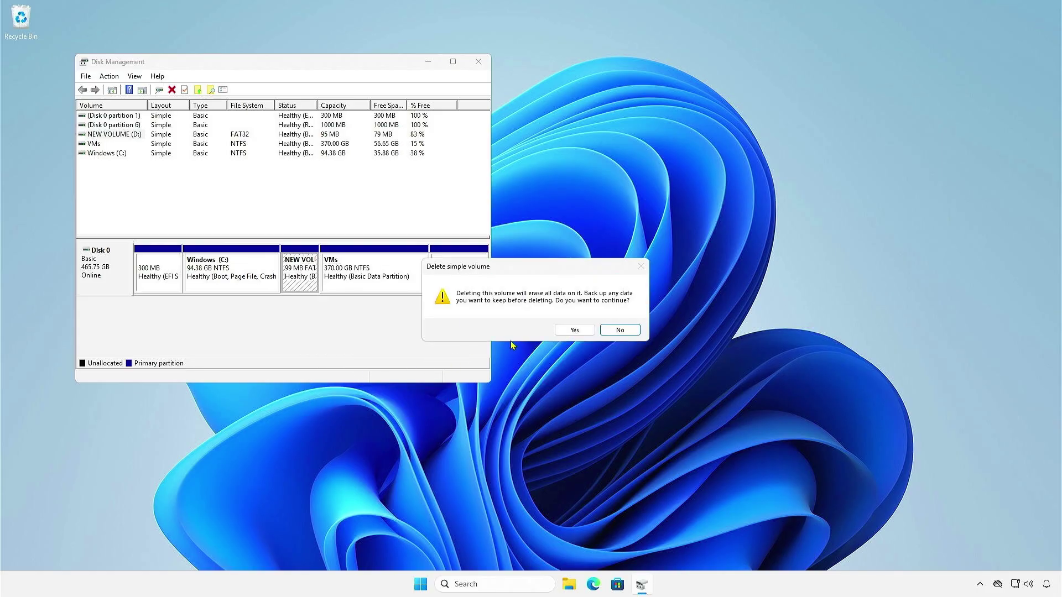
pyautogui.click(578, 329)
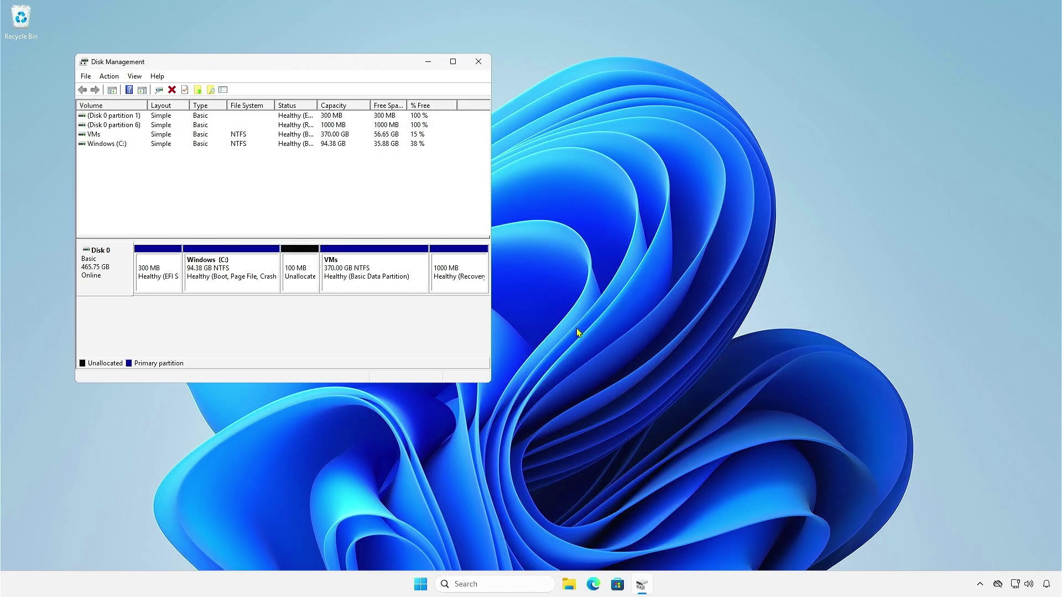
# Extend Windows (C:) with the 99 MB free space to 94.47 GB, then close Disk Management
pyautogui.rightClick(242, 282)
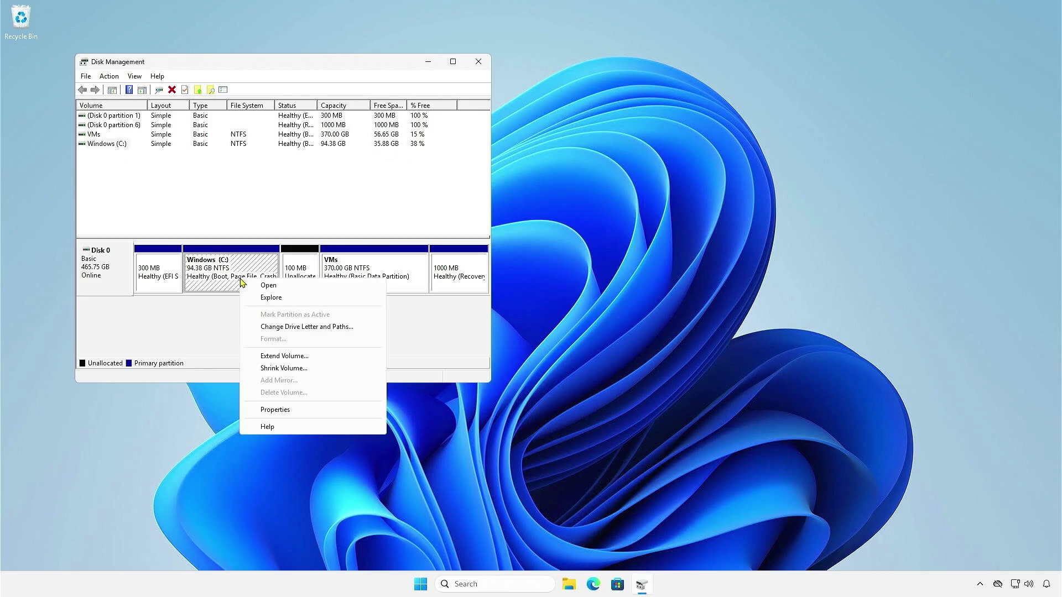
pyautogui.click(286, 357)
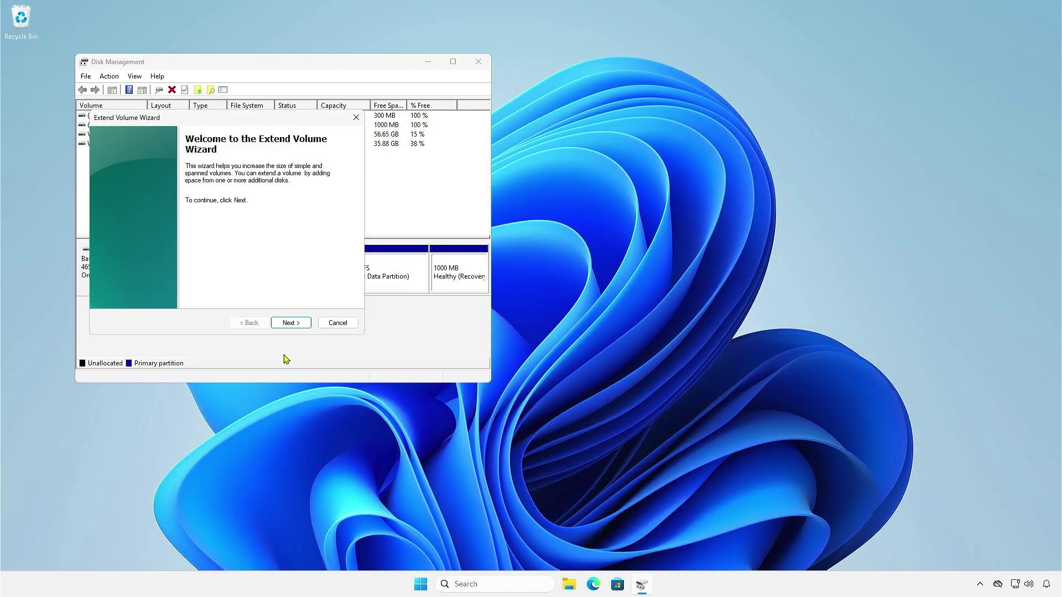
pyautogui.click(296, 325)
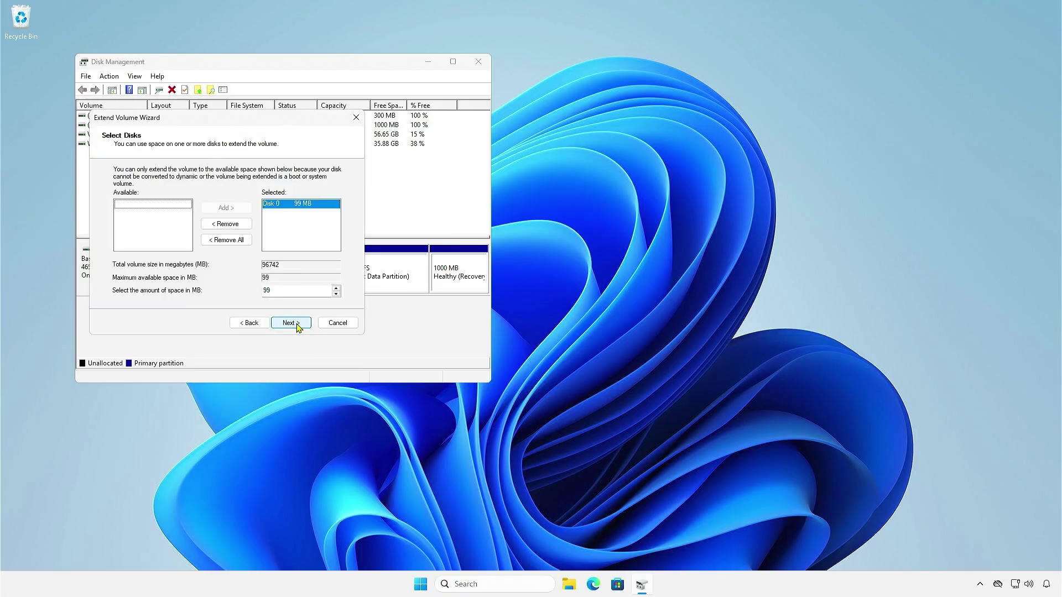
pyautogui.click(298, 327)
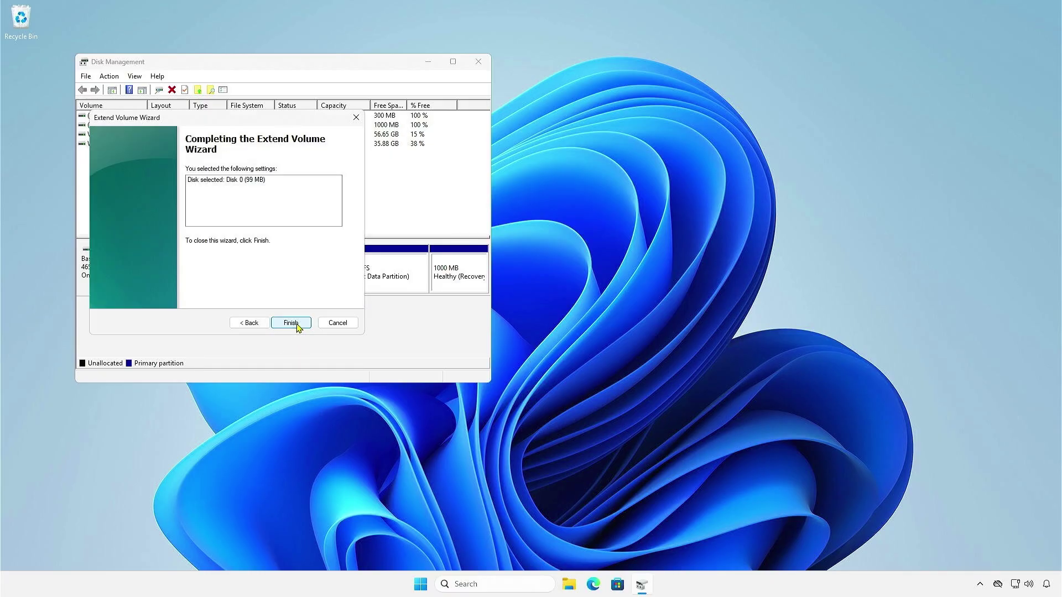
pyautogui.click(298, 327)
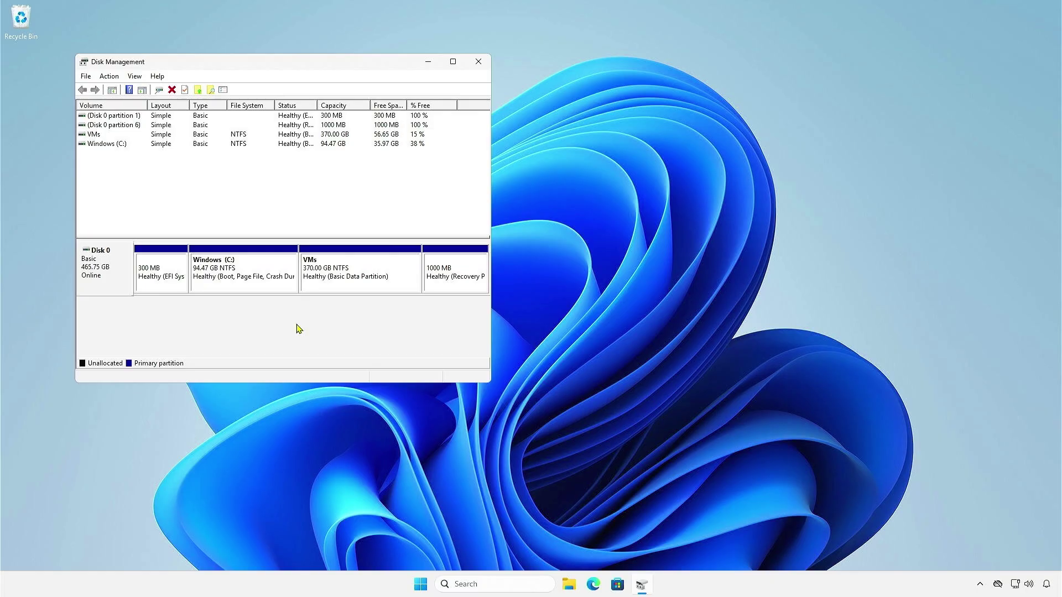
pyautogui.click(485, 64)
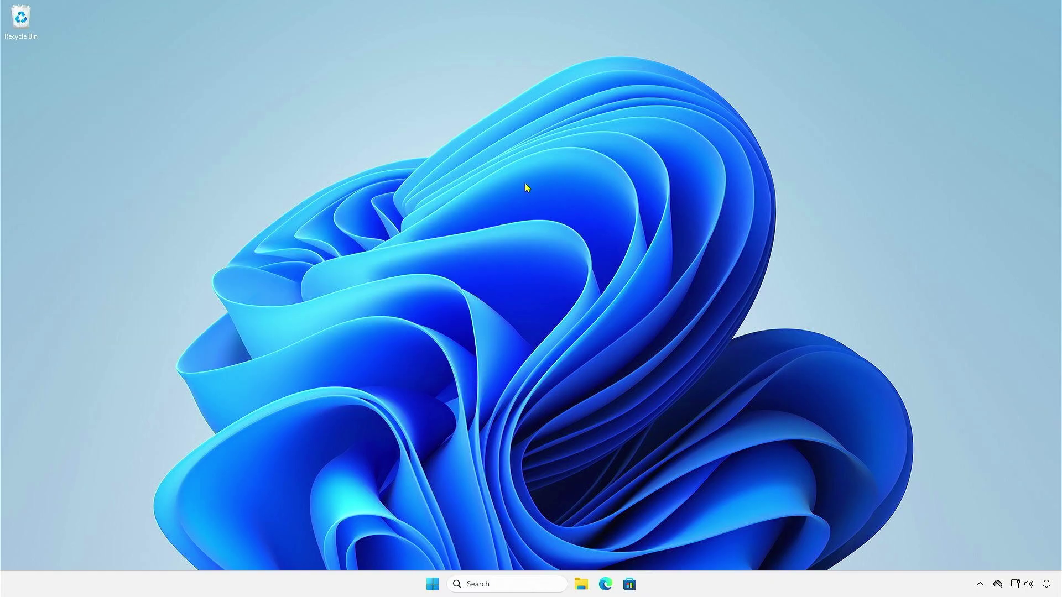
# Check This PC lists only Windows (C:), 35.9 GB free of 94.4 GB
pyautogui.click(581, 587)
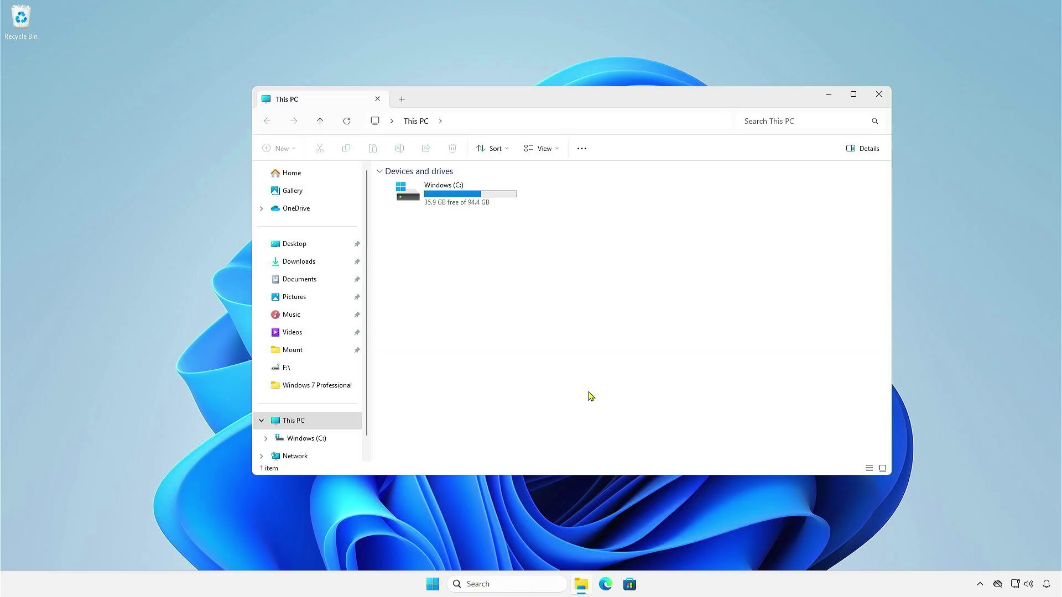